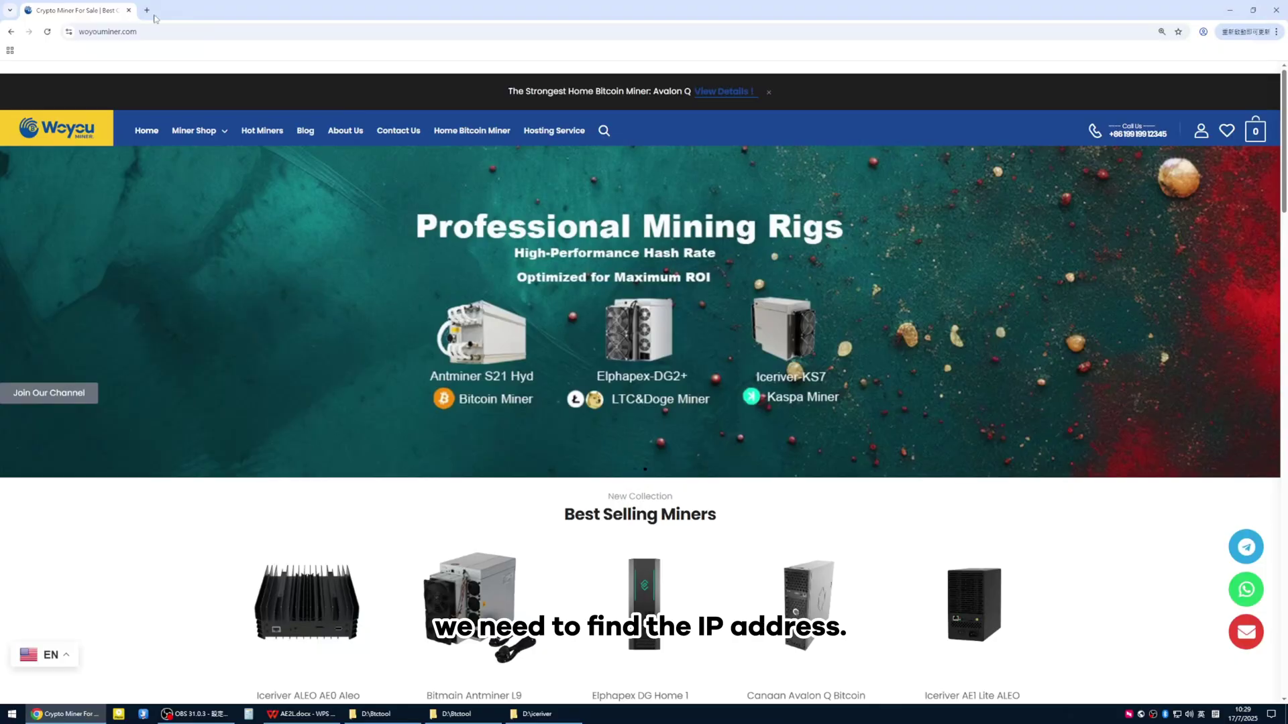
Load the IceRiver official website by searching 'iceriver' in a new tab
left_click(147, 10)
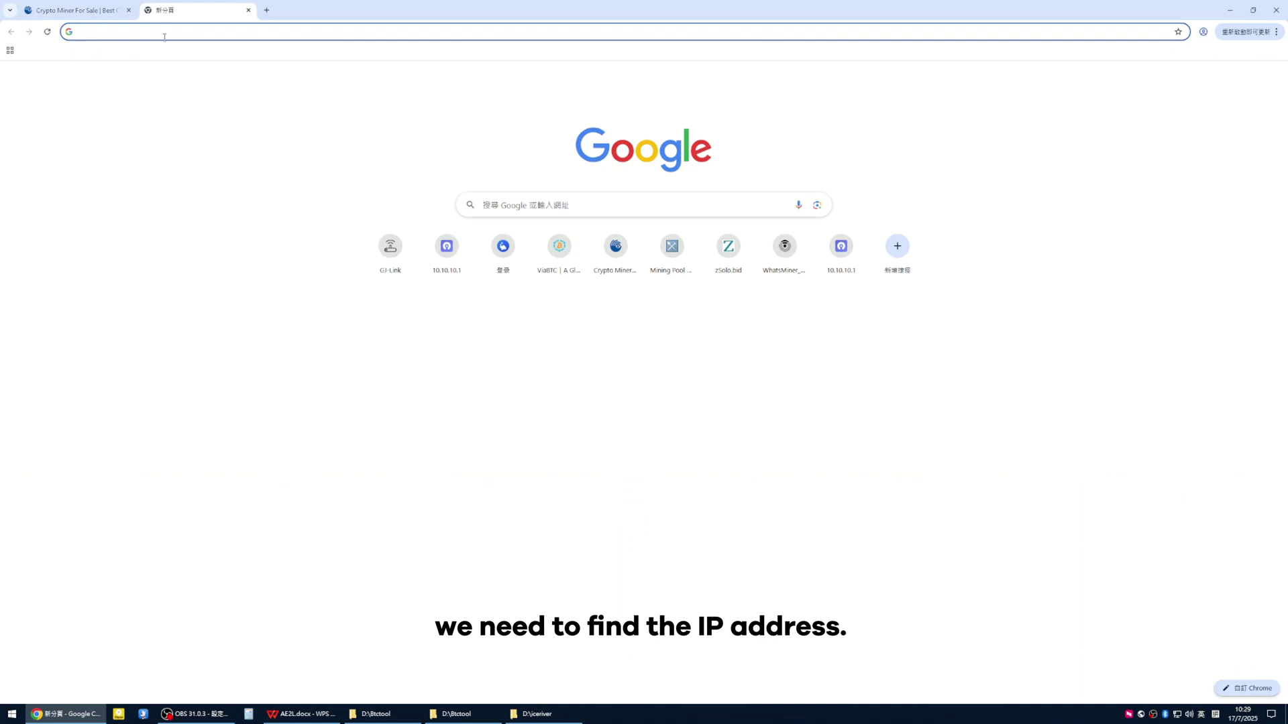
type("iceriver.io")
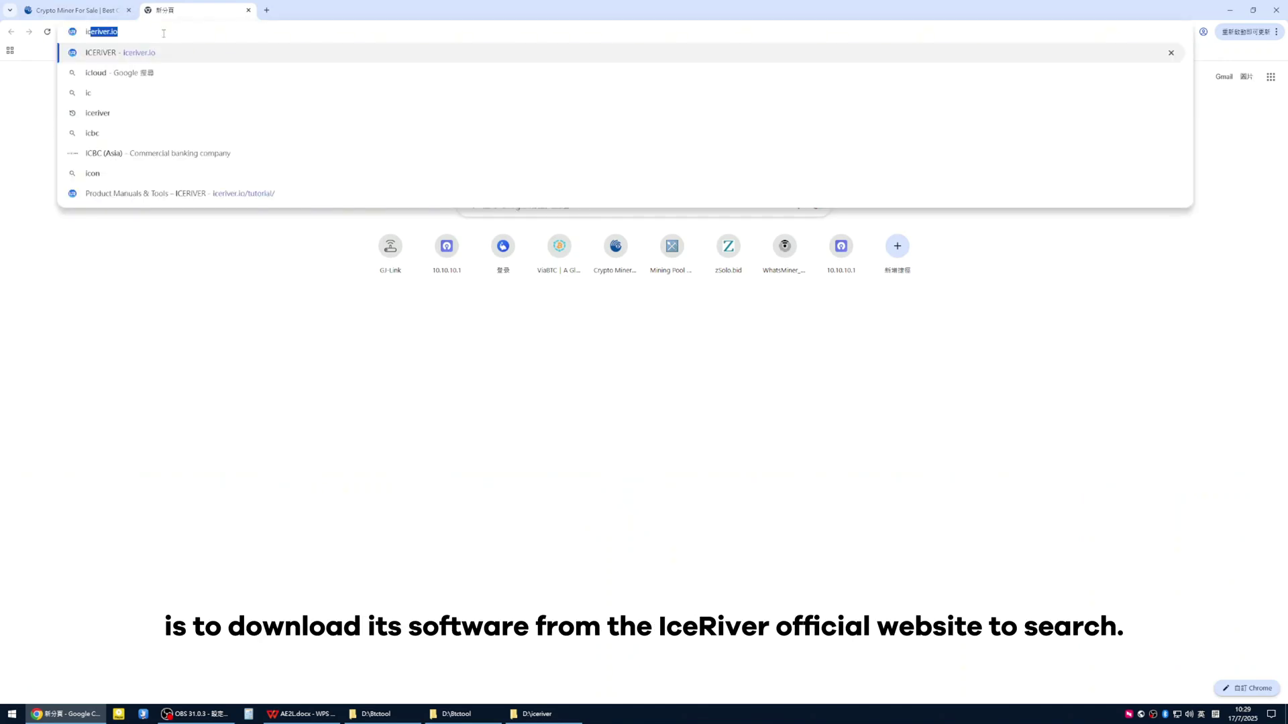
key("Return")
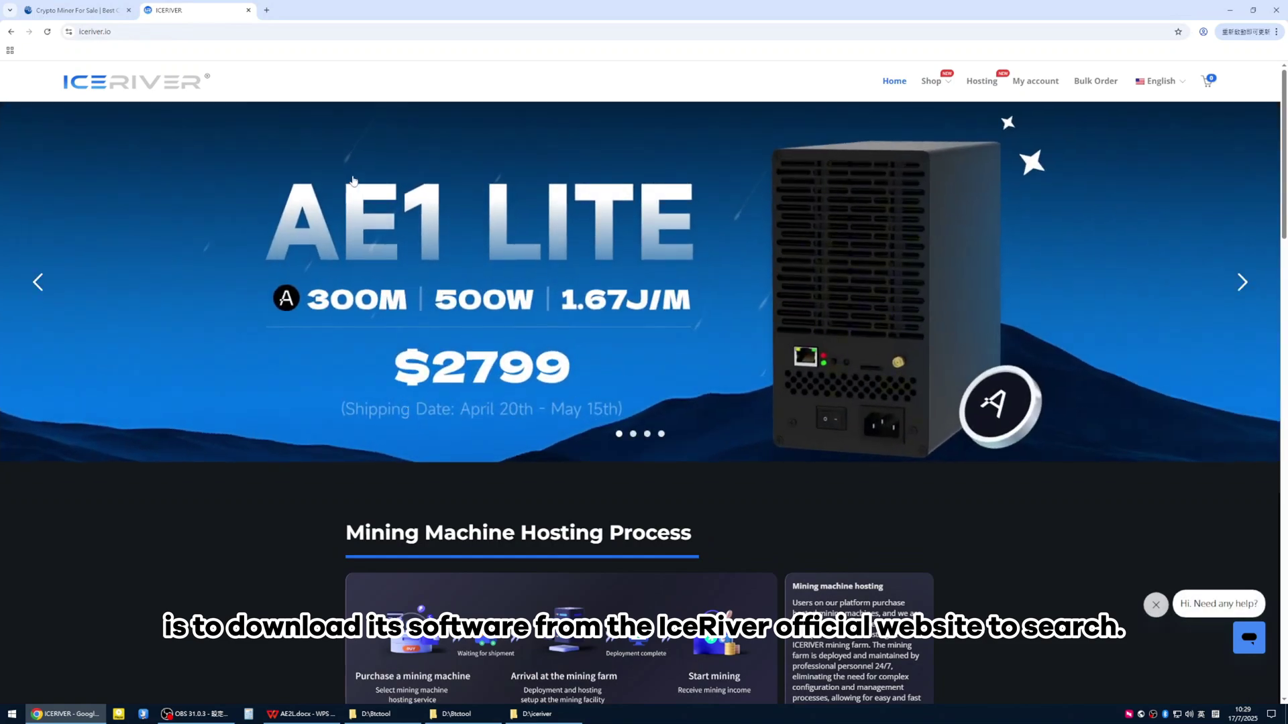
Download the English Batch Processing Tool from the Product Manuals & Tools page
scroll(460, 356, "down", 20)
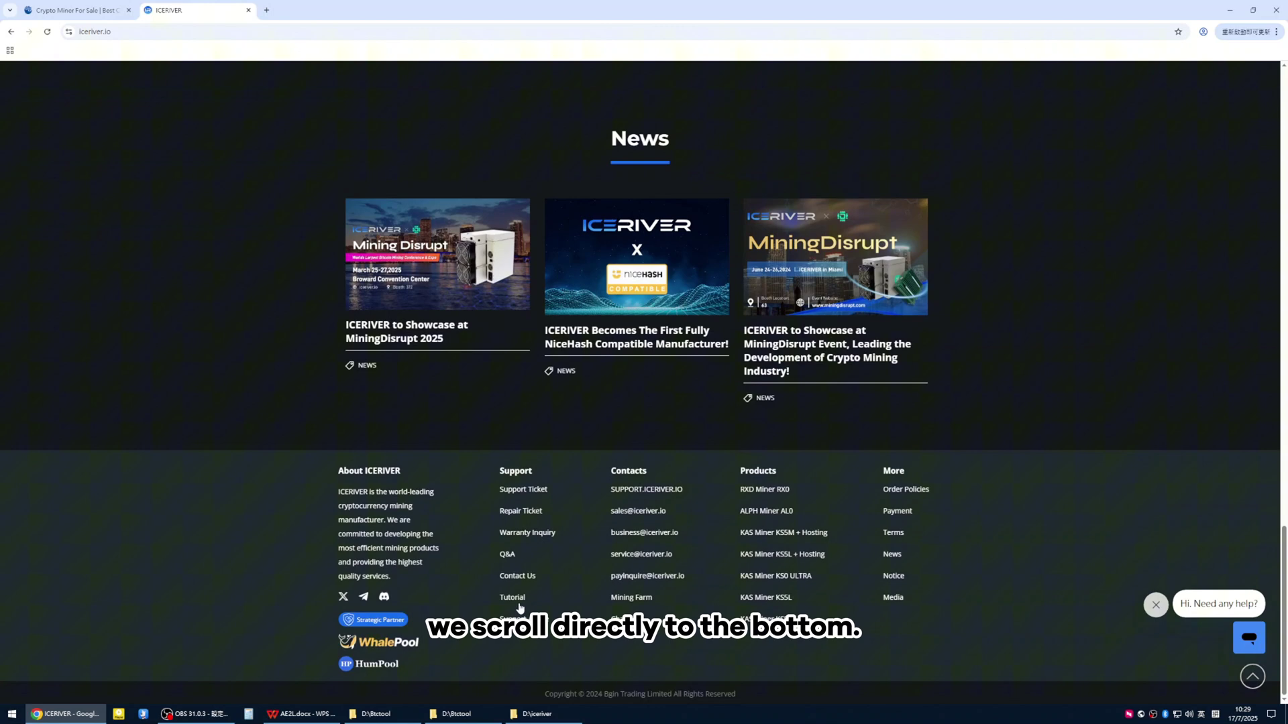
left_click(512, 598)
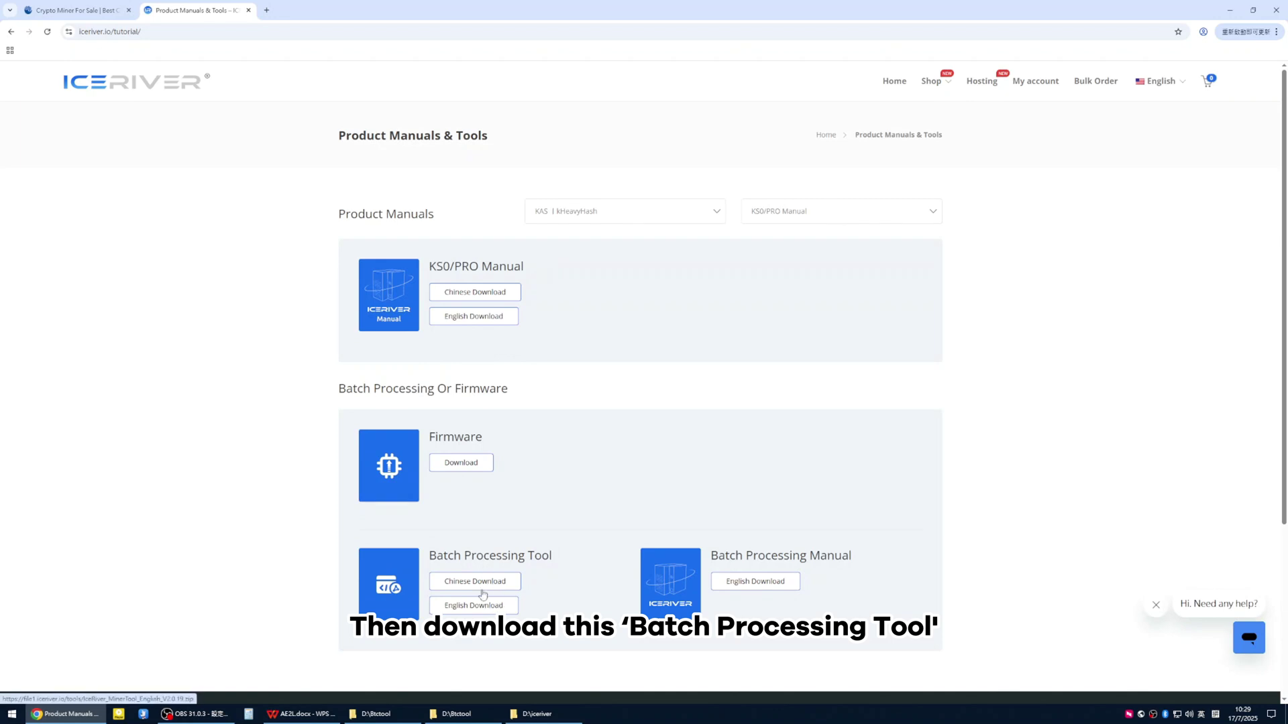
left_click(497, 606)
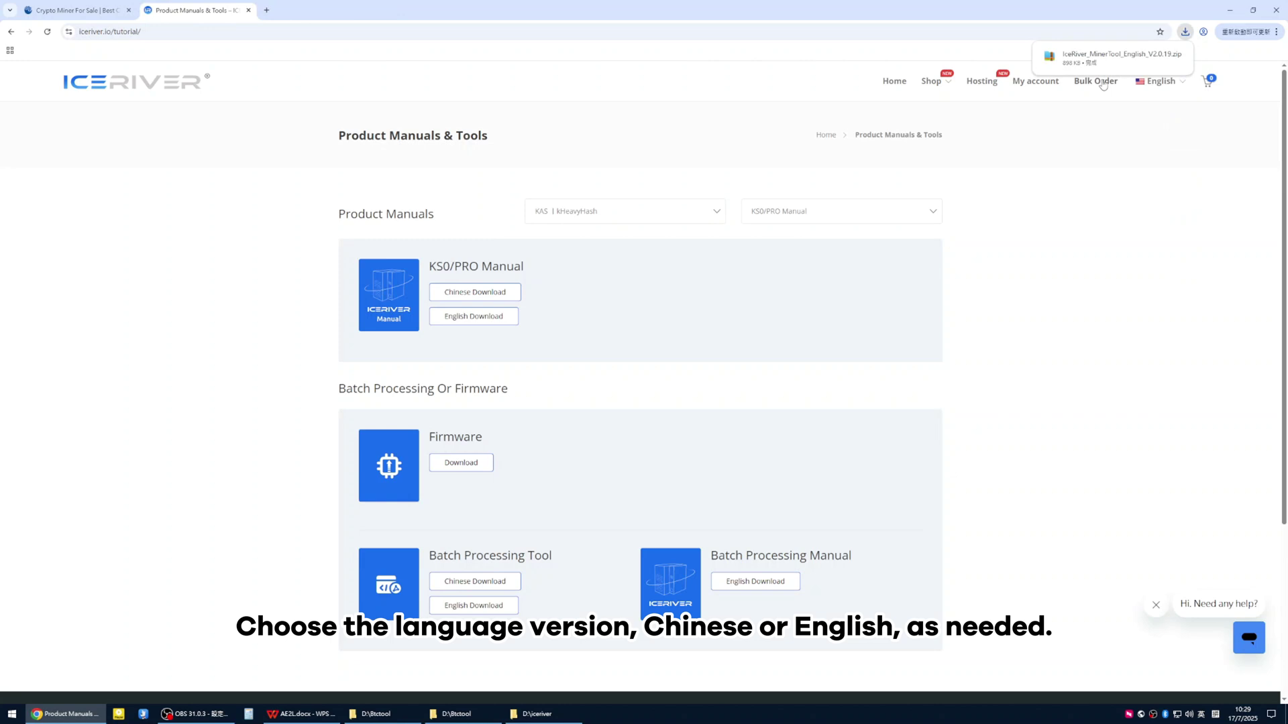
mouse_move(1157, 60)
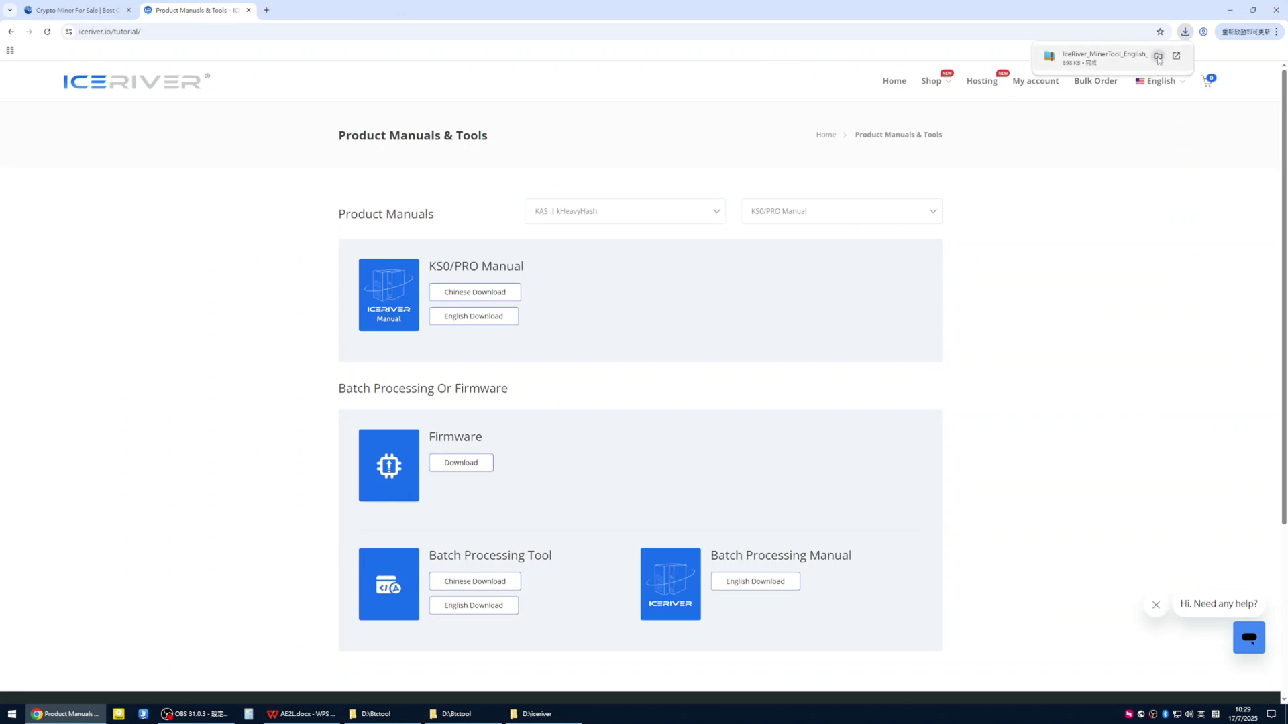
Launch ICMinerTool.exe from D:\iceriver and minimize File Explorer
left_click(1157, 57)
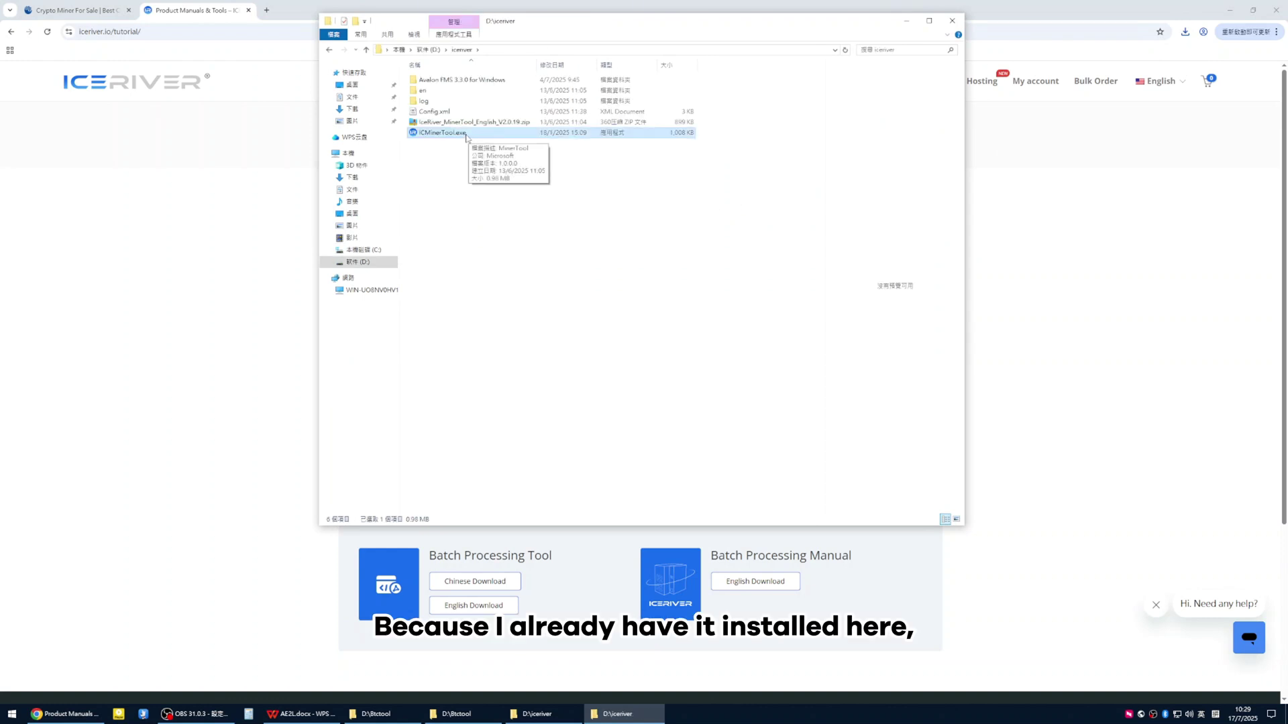
double_click(466, 133)
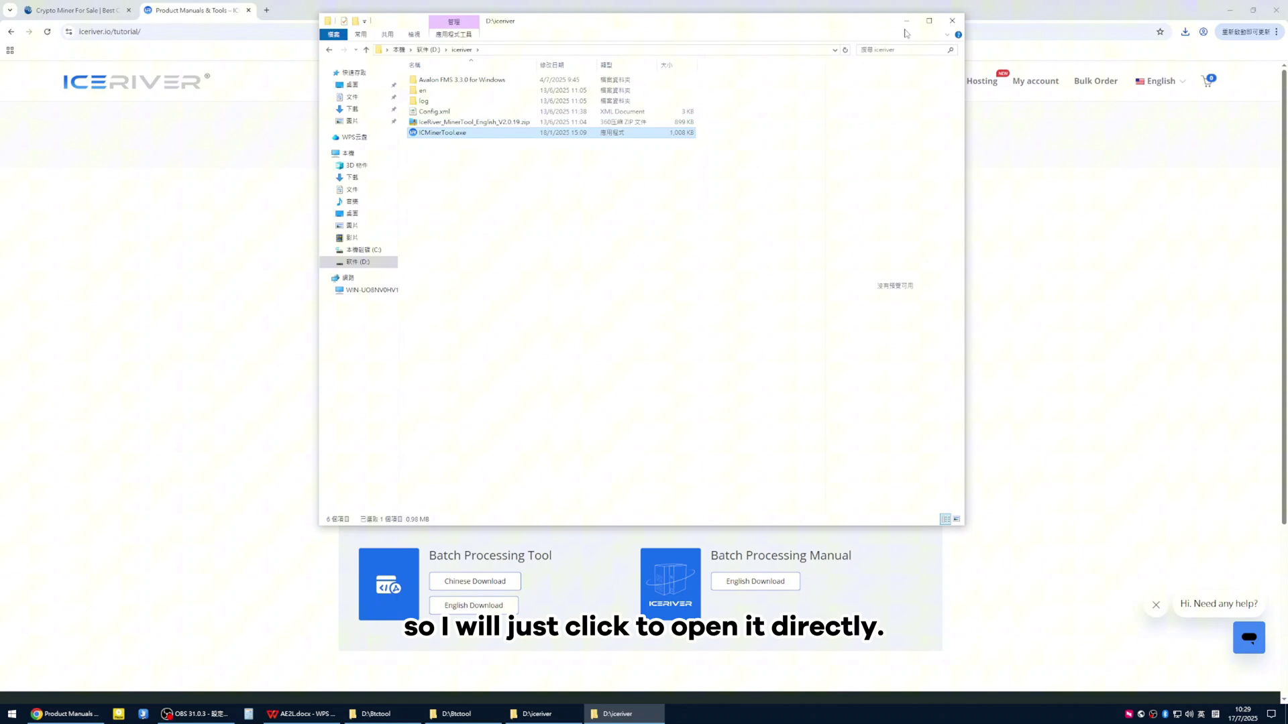
left_click(906, 21)
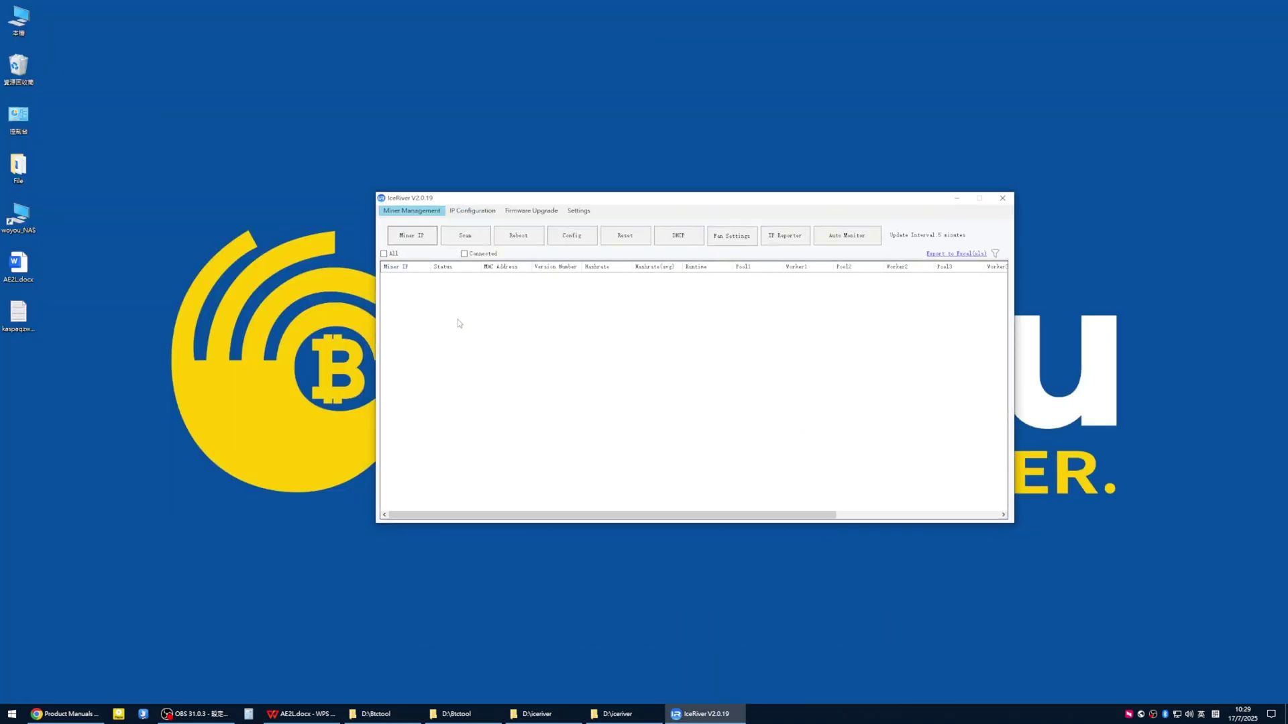
Add and save a new miner IP range with subnet 10.7.7
left_click(411, 236)
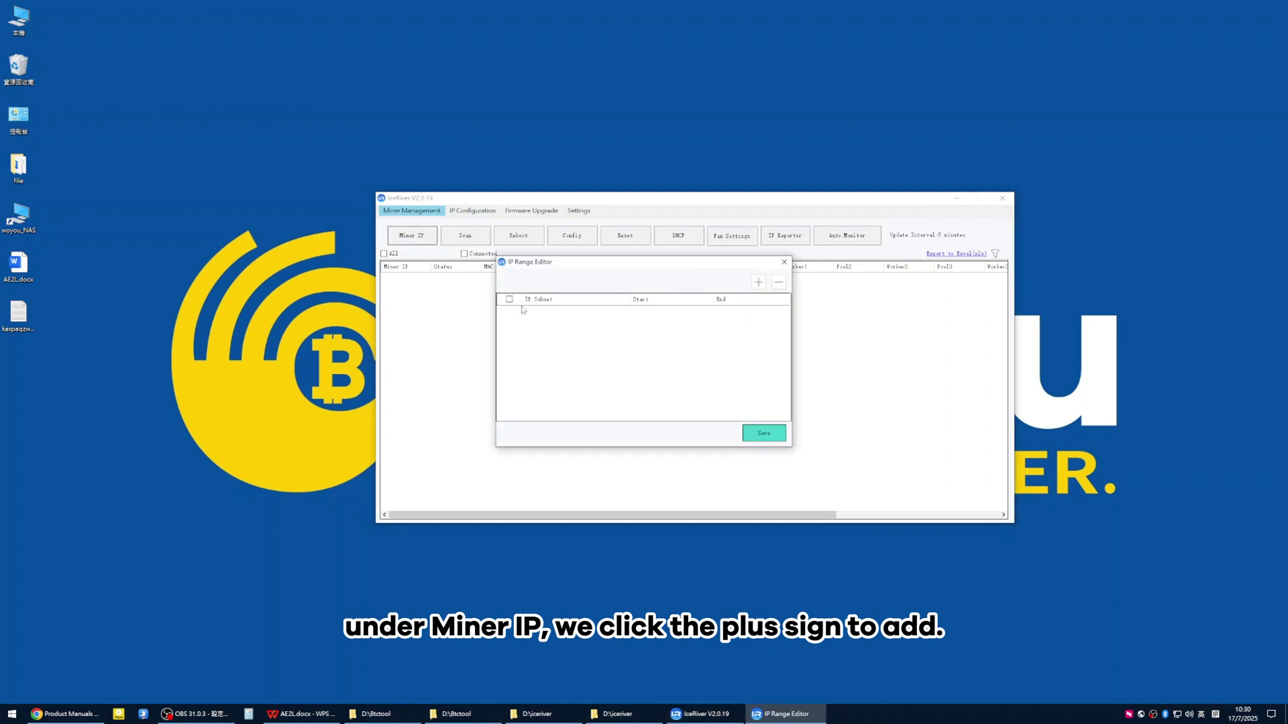
left_click(759, 283)
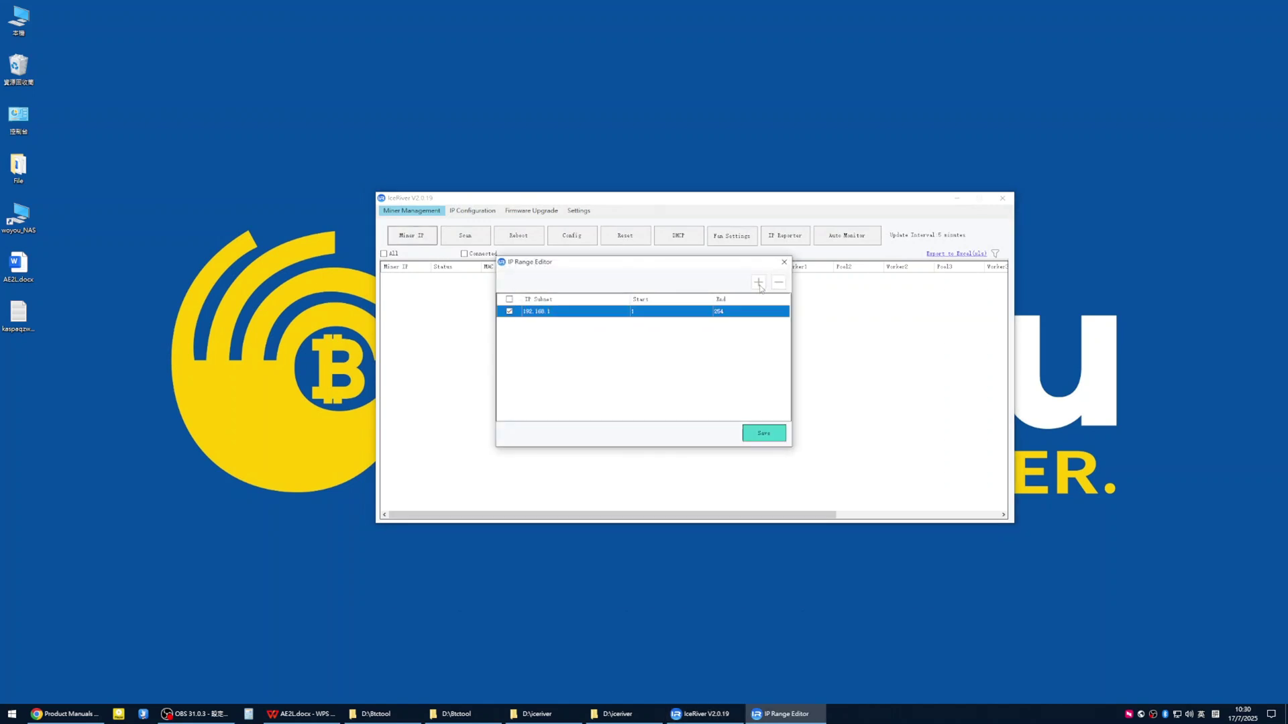
left_click(546, 311)
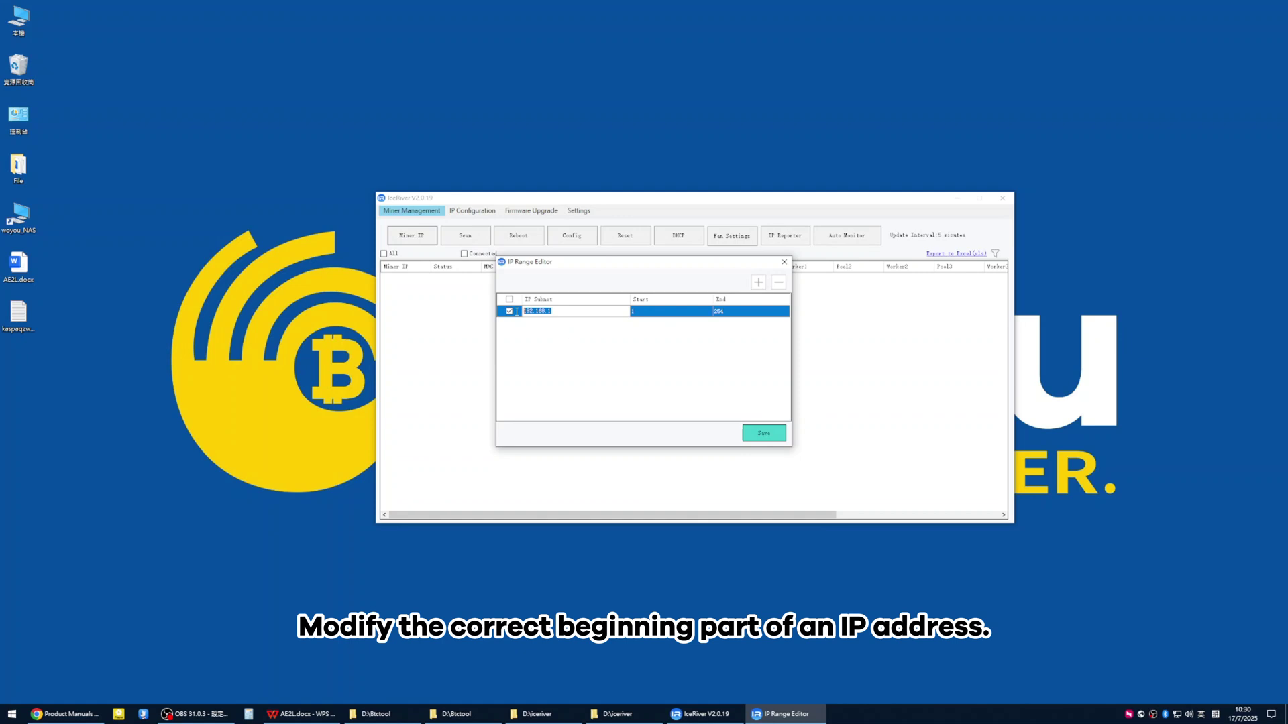
type("10.7.7")
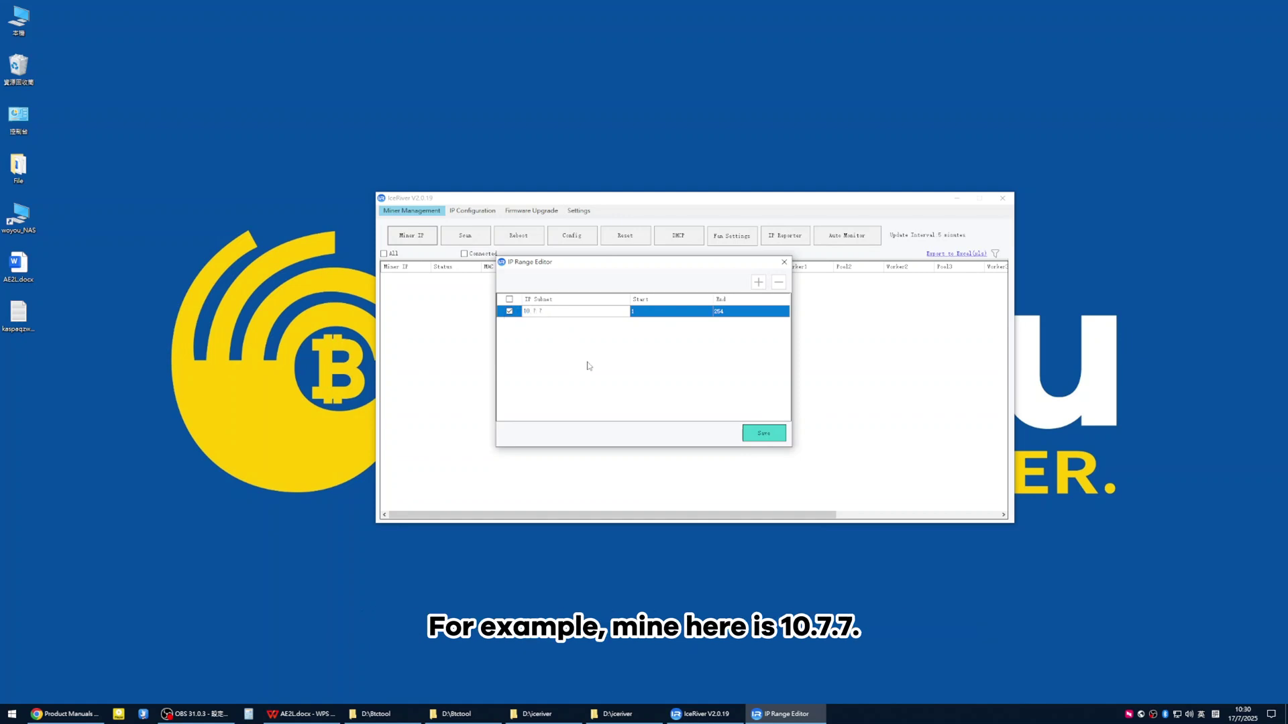
left_click(764, 434)
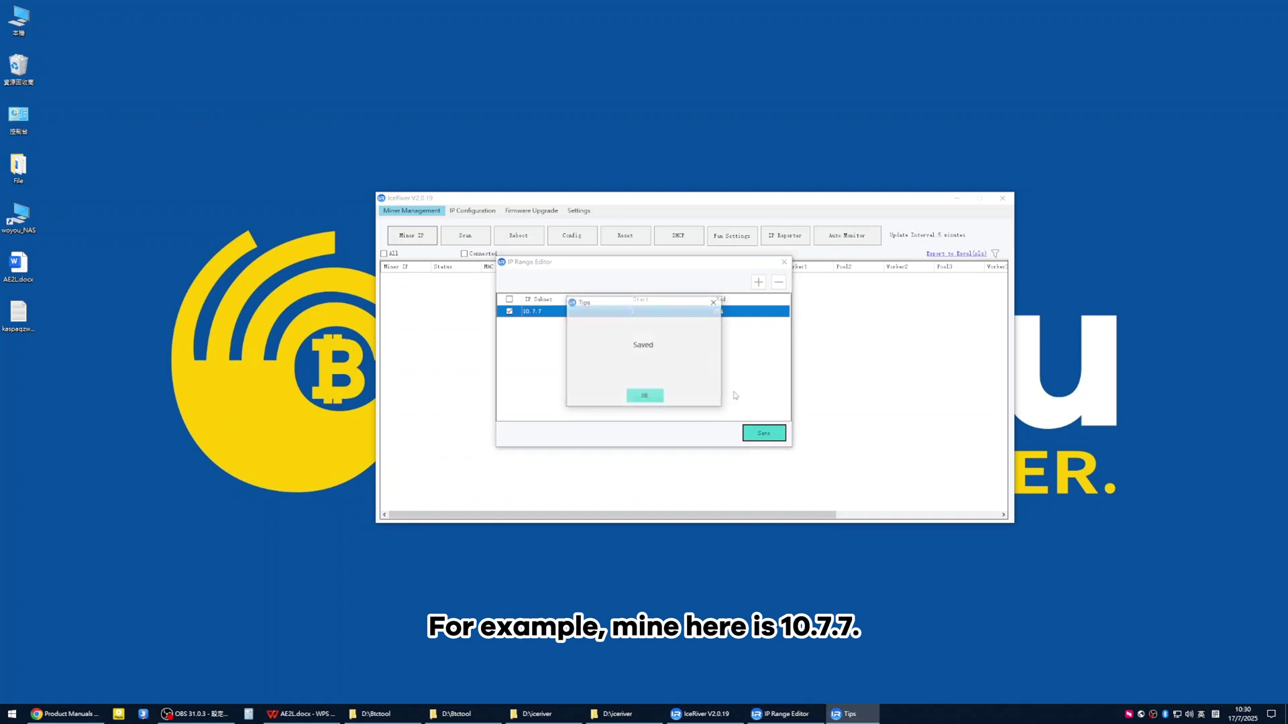
left_click(645, 397)
Scan the range and select the online miner at 10.7.7.184
left_click(468, 240)
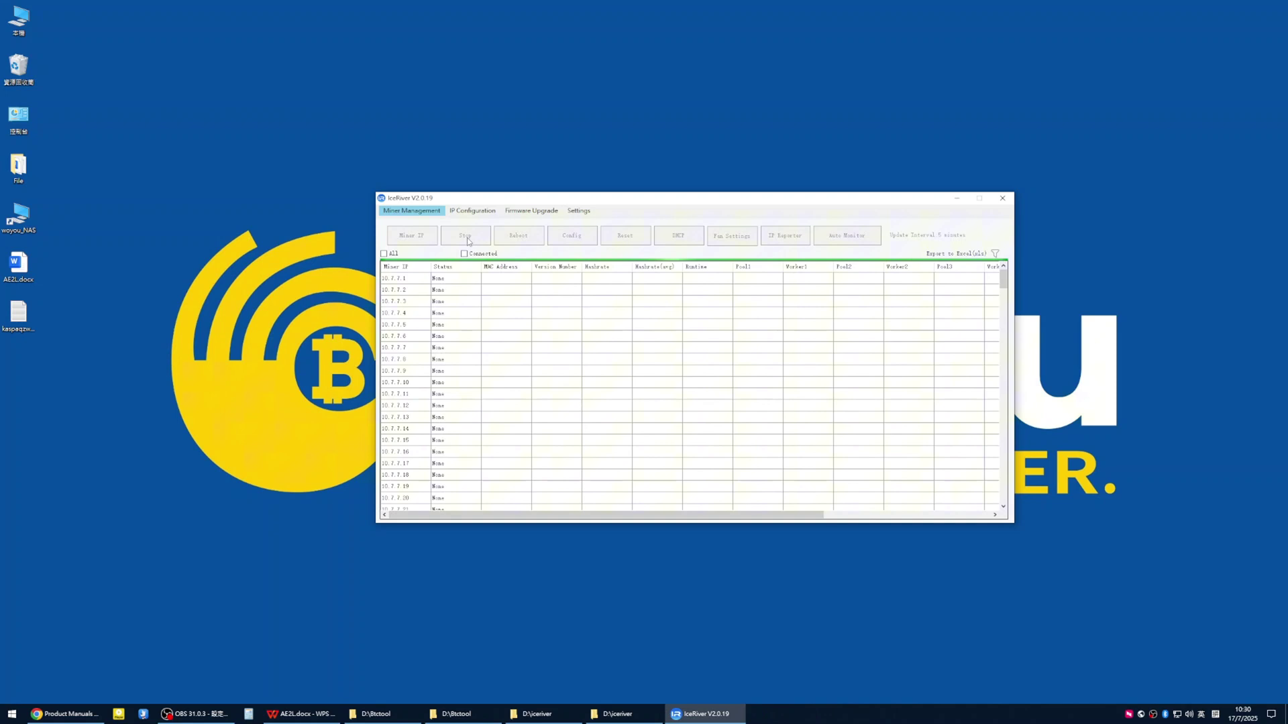
scroll(596, 311, "down", 7)
scroll(596, 311, "down", 20)
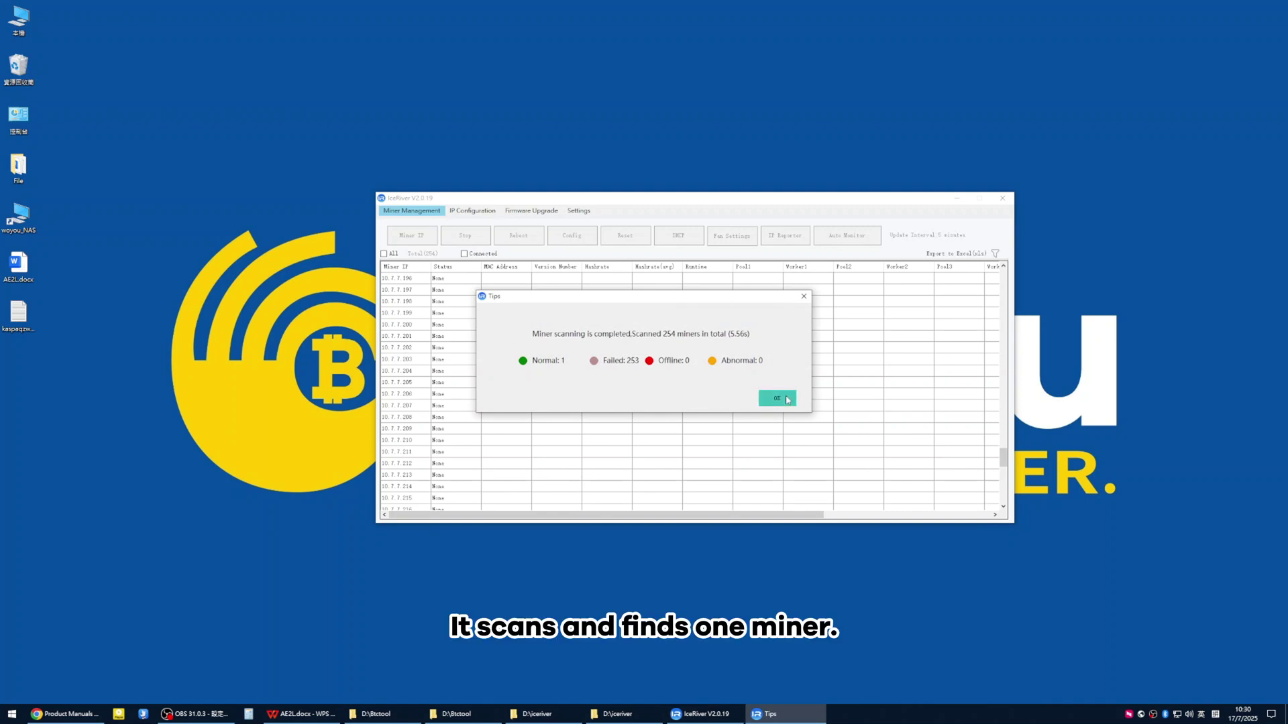
left_click(777, 399)
scroll(503, 348, "up", 5)
left_click(502, 316)
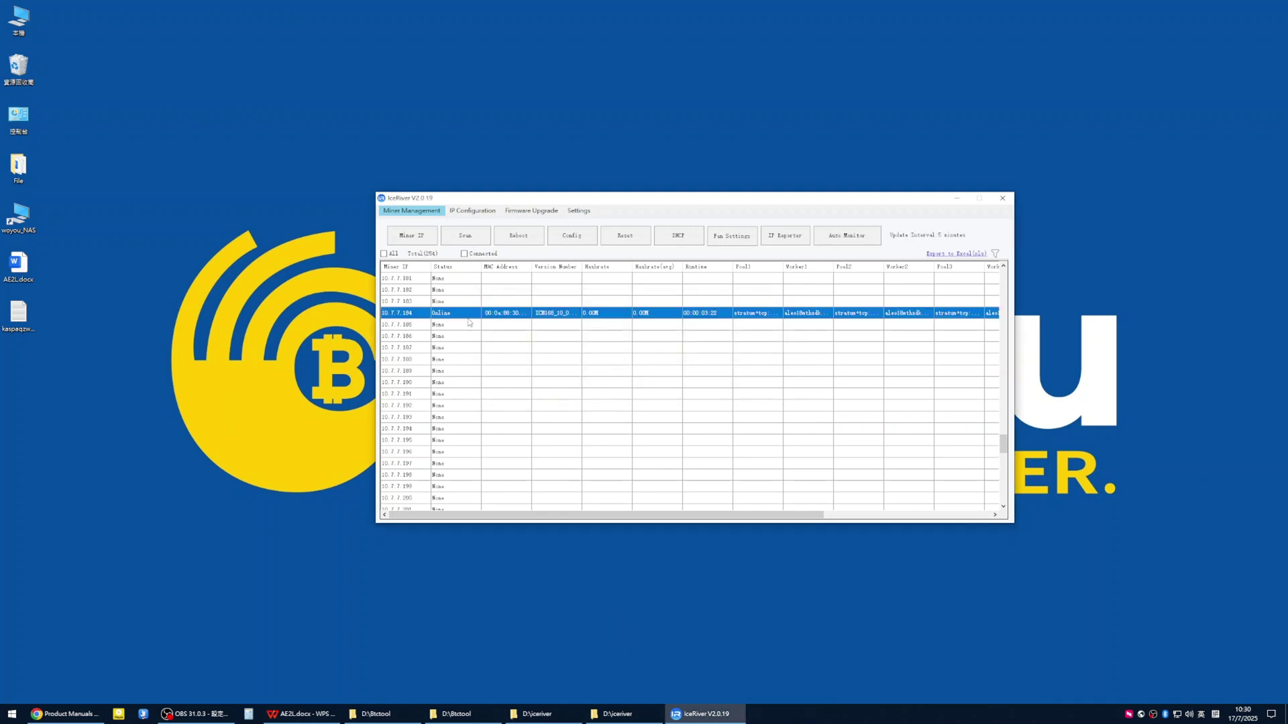
Open the 10.7.7.184 miner page and log in as admin with the default password
left_click(412, 316)
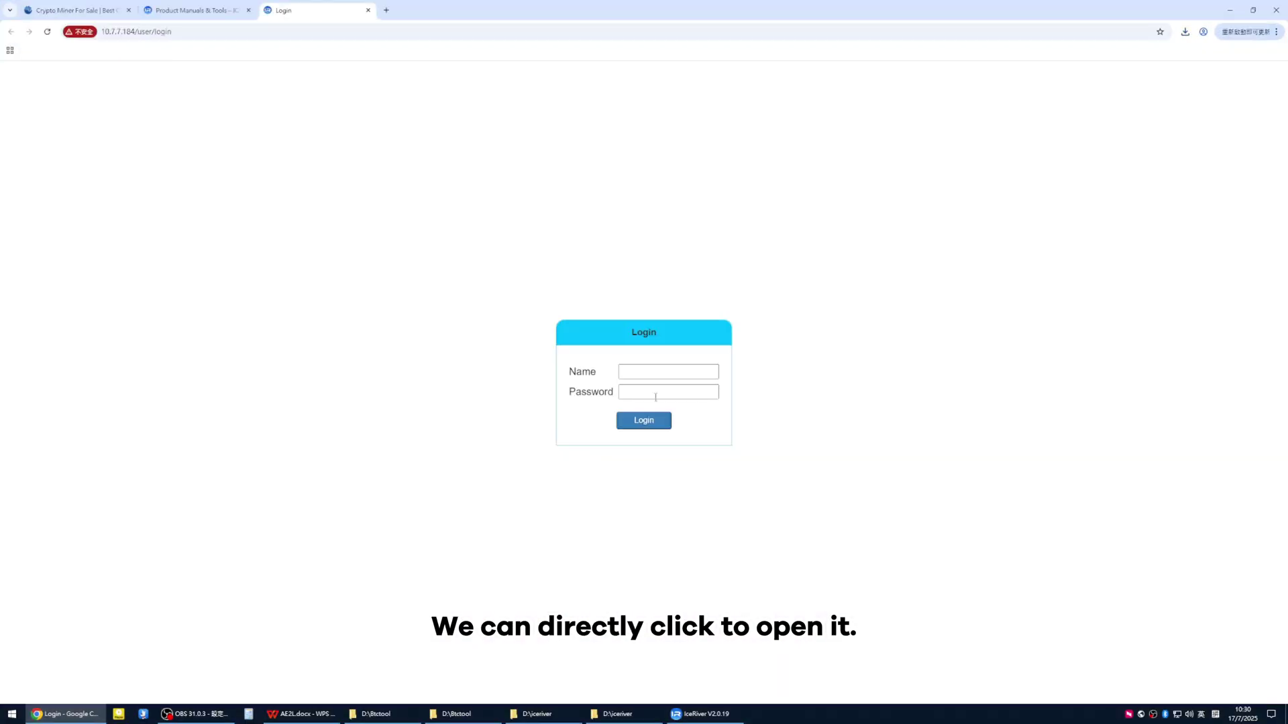
left_click(654, 368)
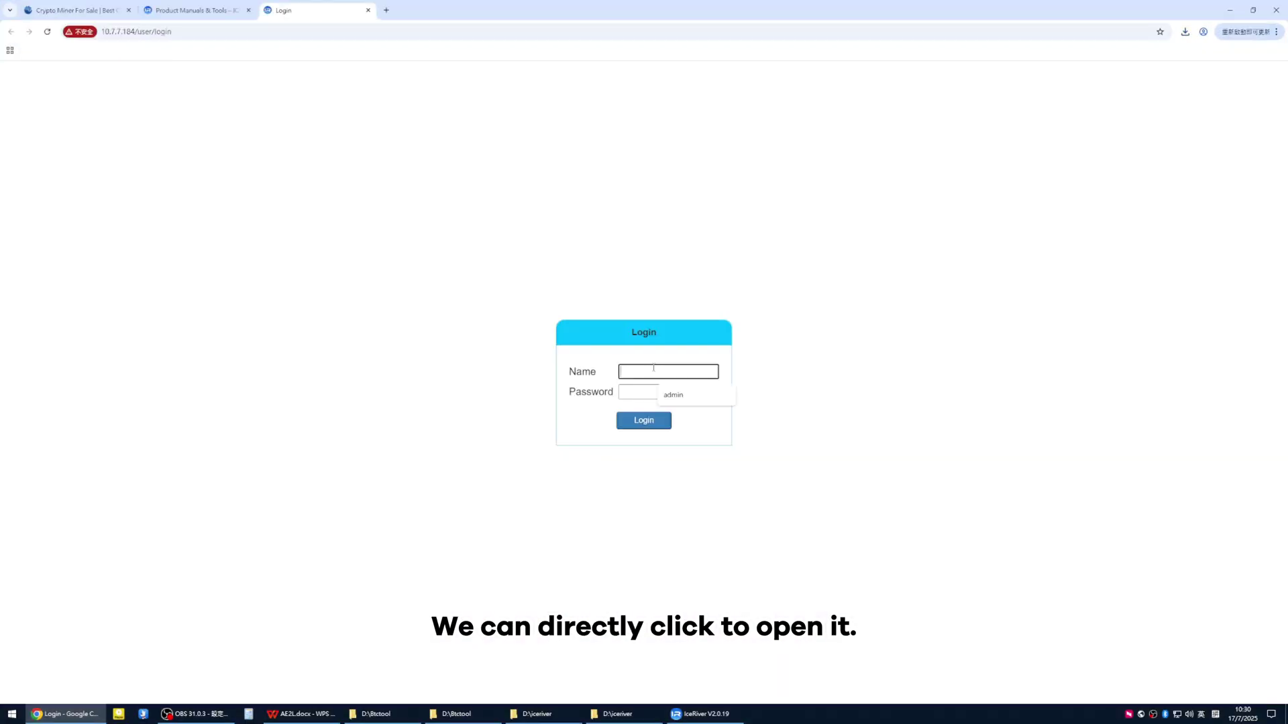
left_click(677, 395)
left_click(654, 391)
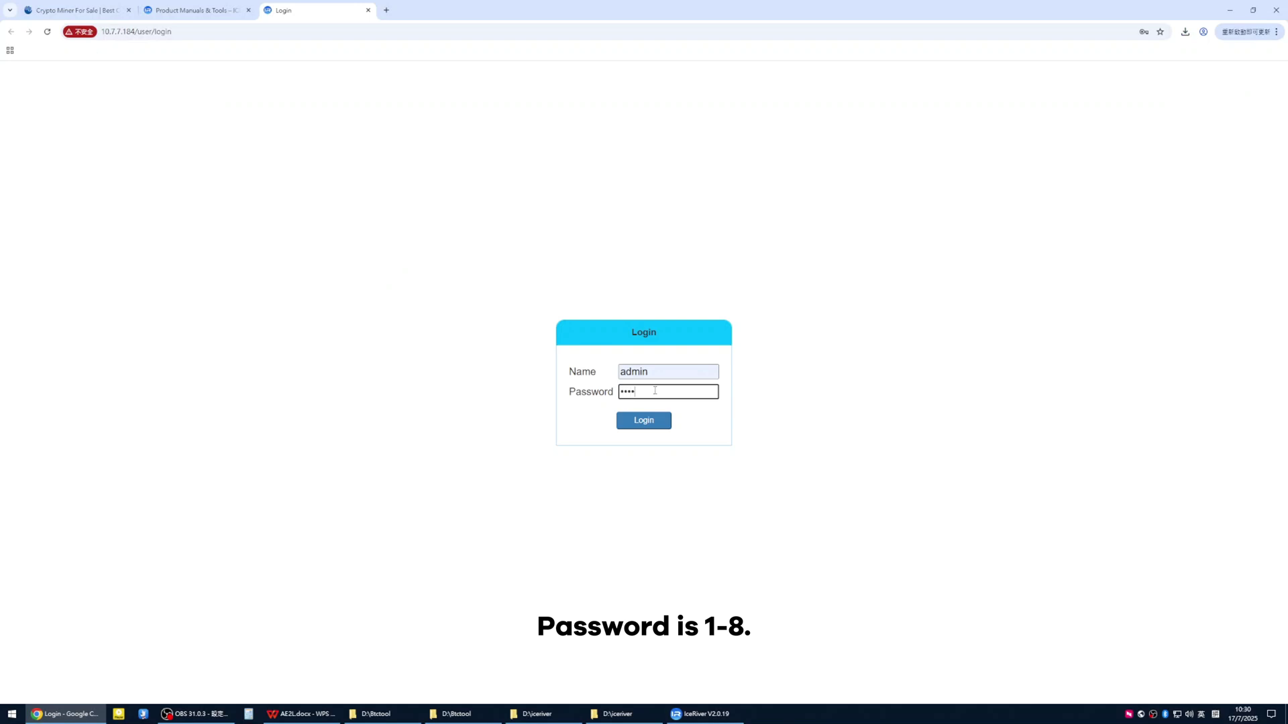
type("12345678")
left_click(658, 419)
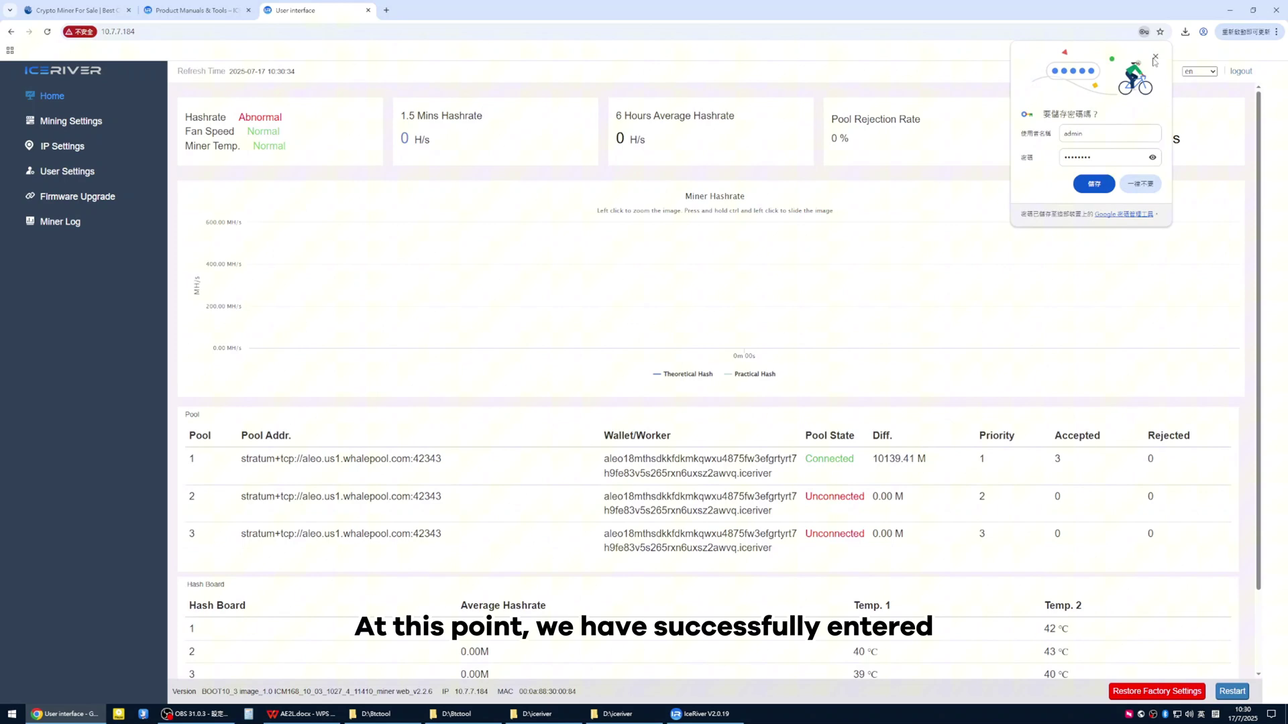
left_click(1155, 59)
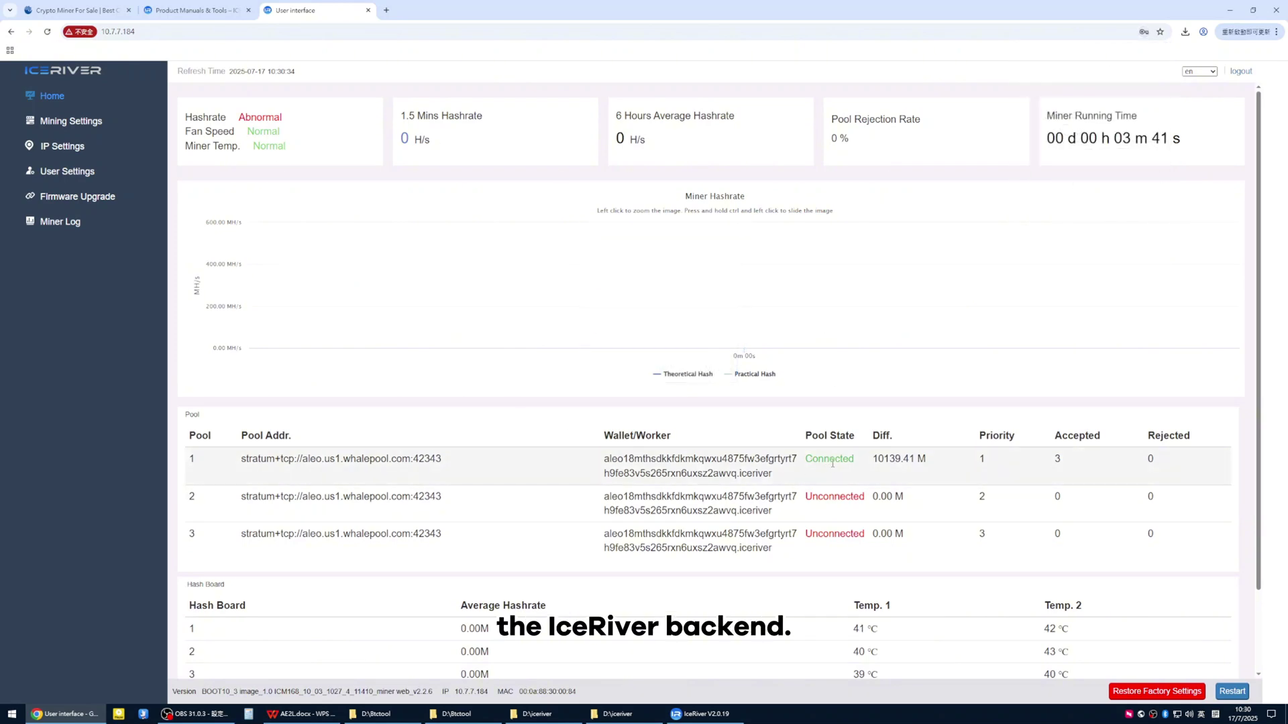
Log in to the GJ-Link router at 10.7.7.1 in a new tab
left_click(387, 10)
left_click(354, 29)
type("10.7.7.")
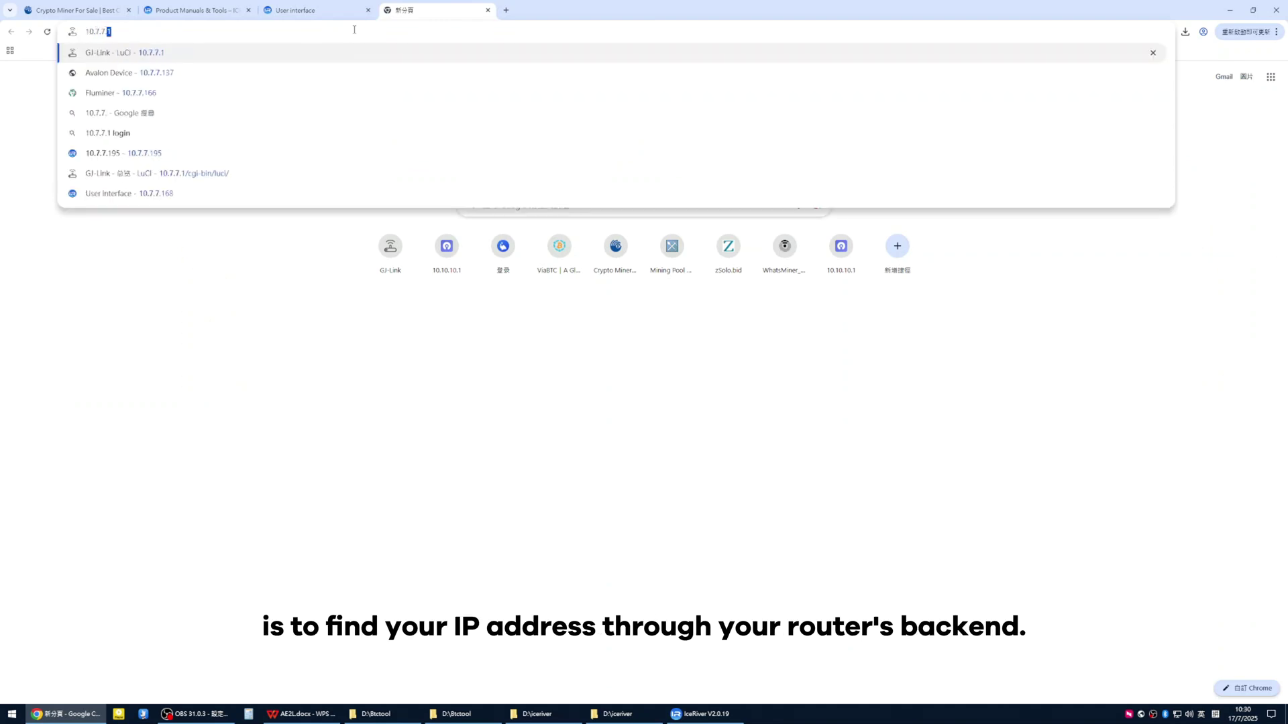
key("Return")
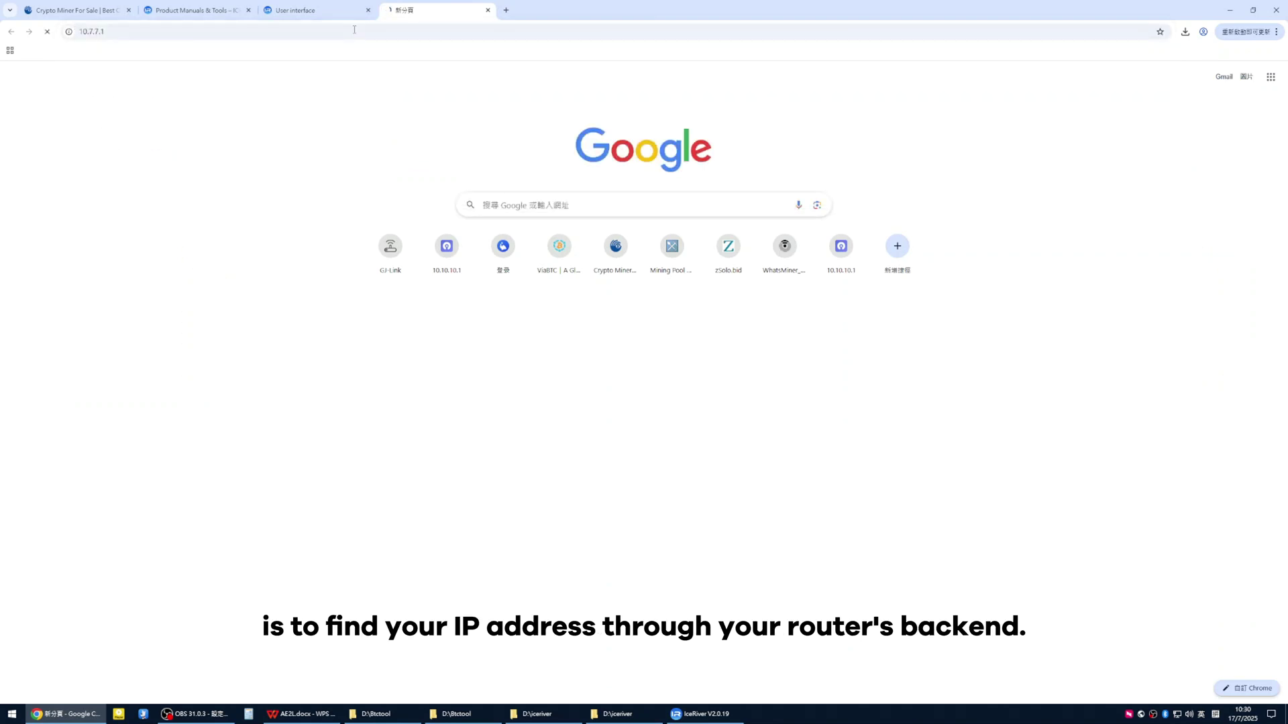
left_click(645, 205)
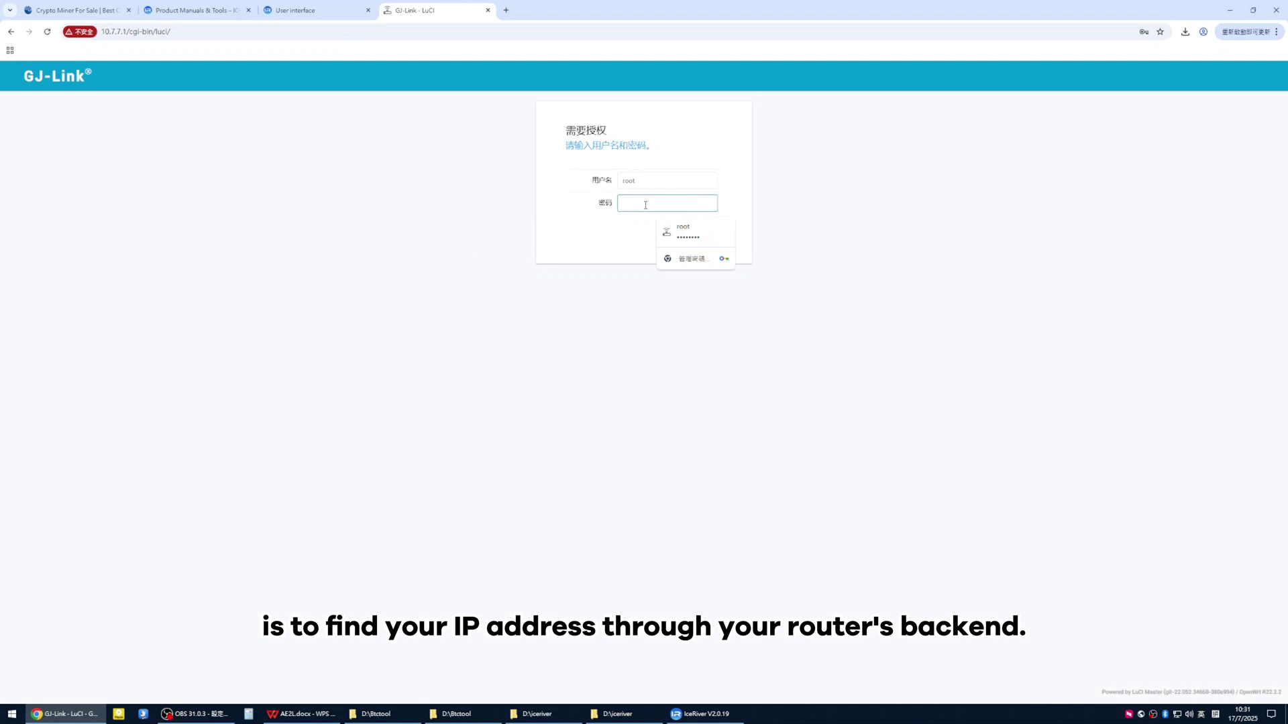
type("•••")
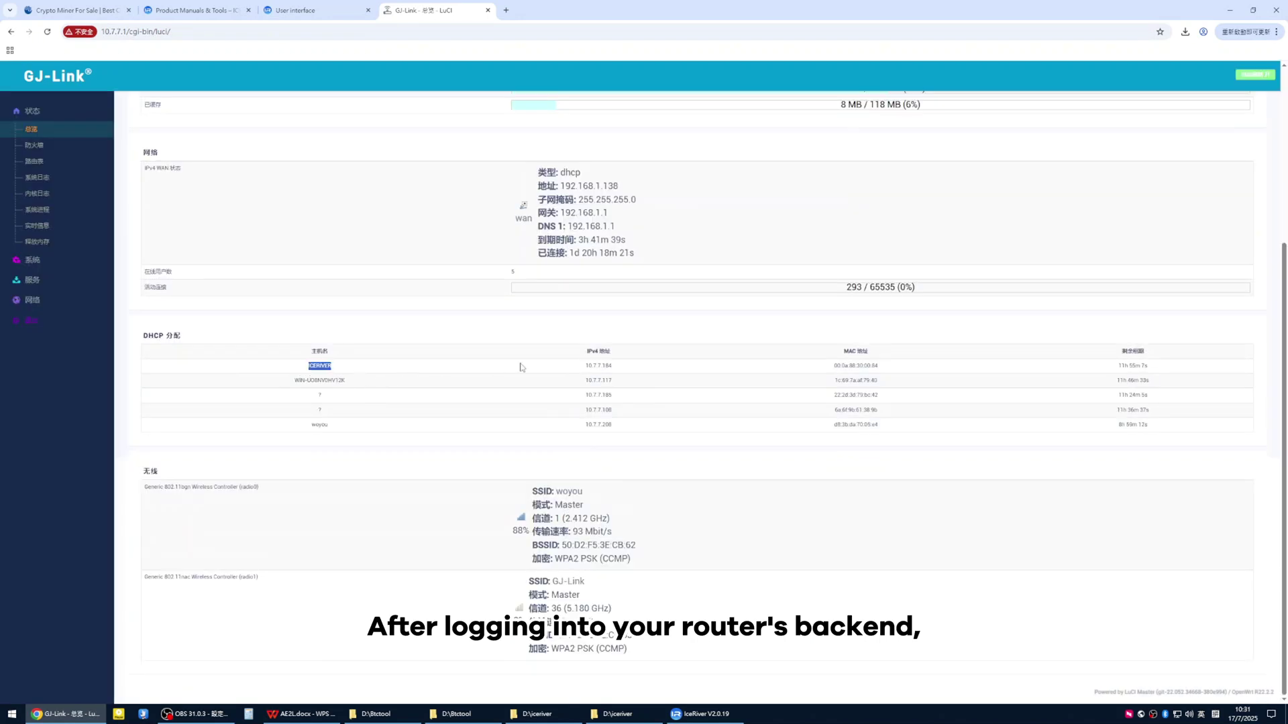
Open the ICERIVER lease address 10.7.7.184 in a new tab, then switch to the blank tab
double_click(598, 365)
right_click(600, 369)
left_click(637, 392)
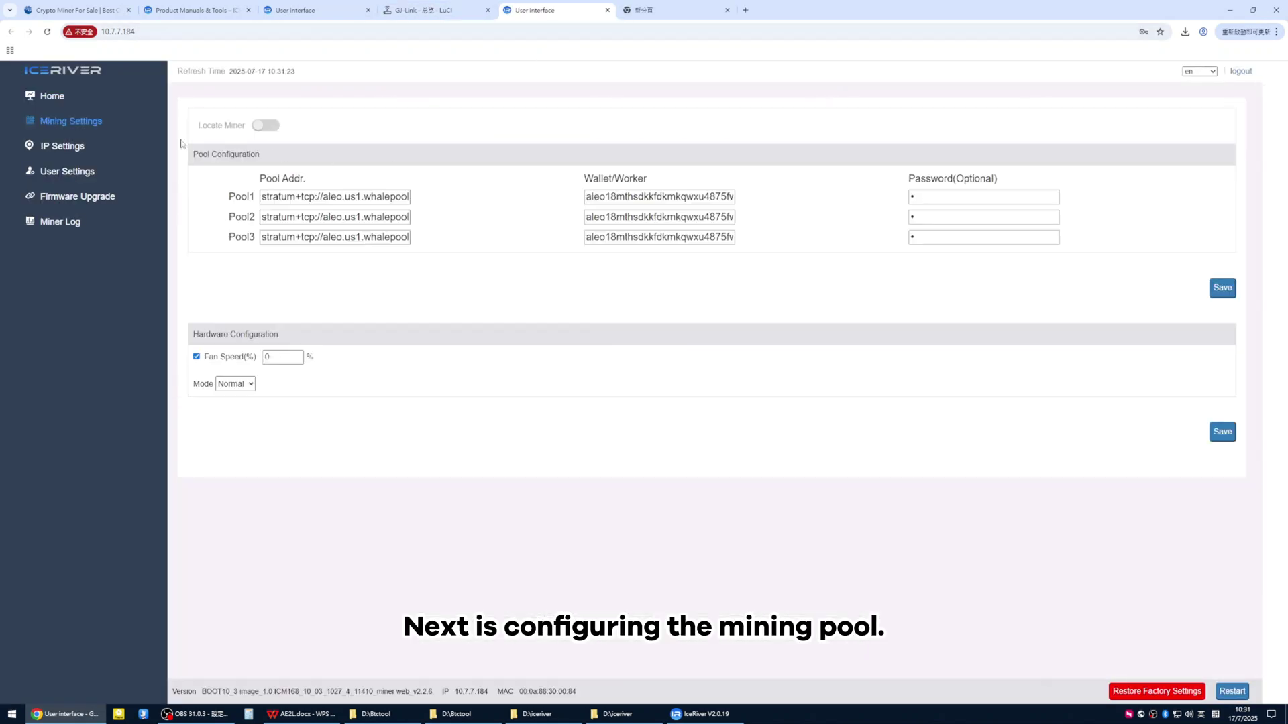
left_click(657, 20)
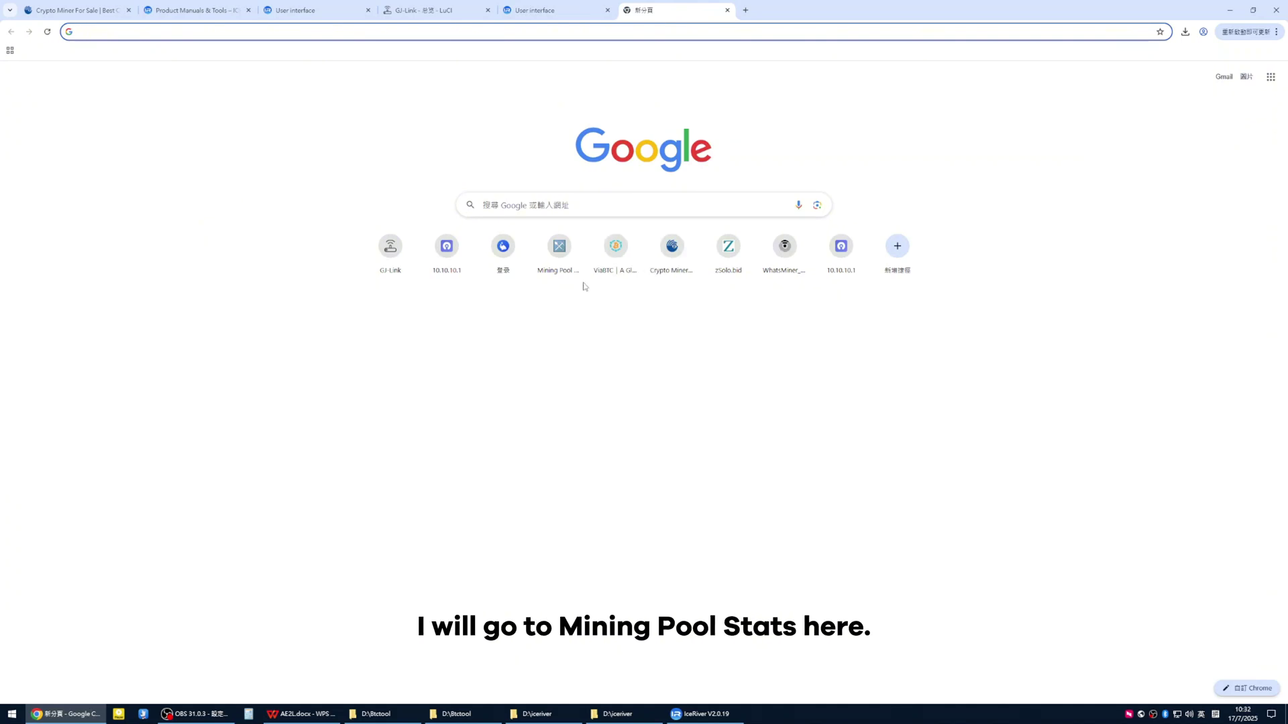
On Mining Pool Stats, search 'aleo' and open the Aleo pool list
left_click(560, 258)
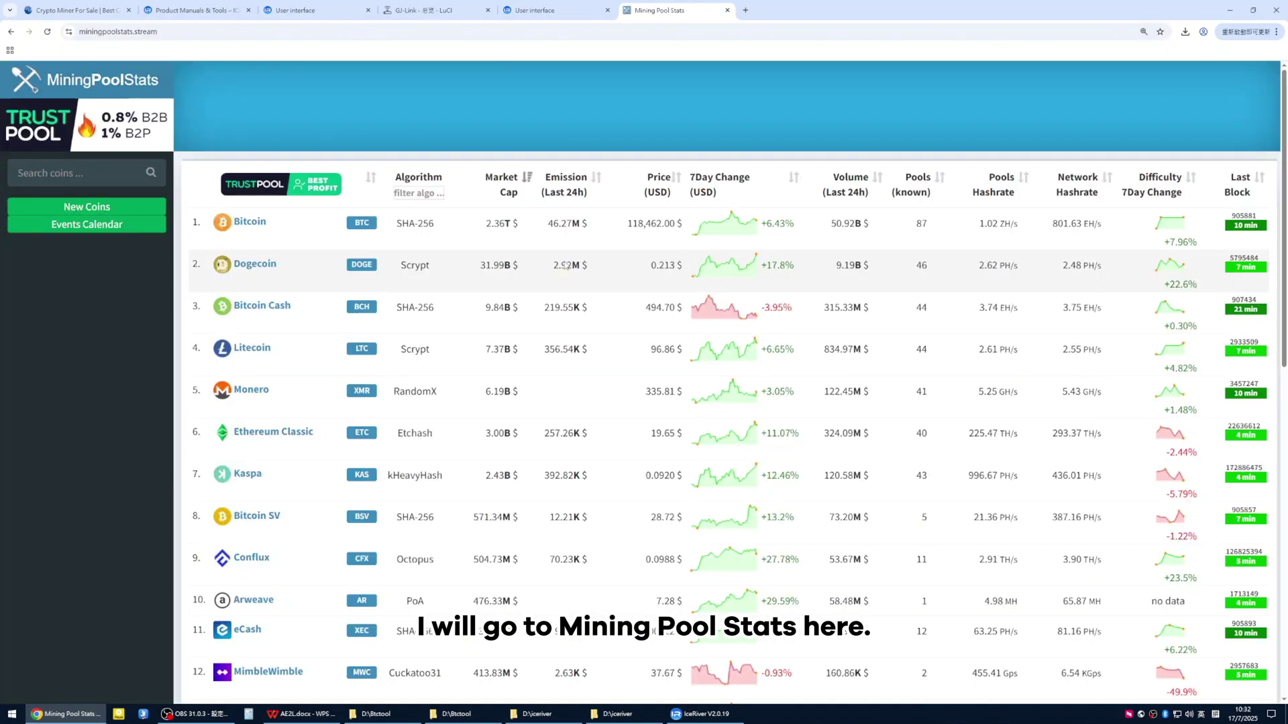
left_click(95, 169)
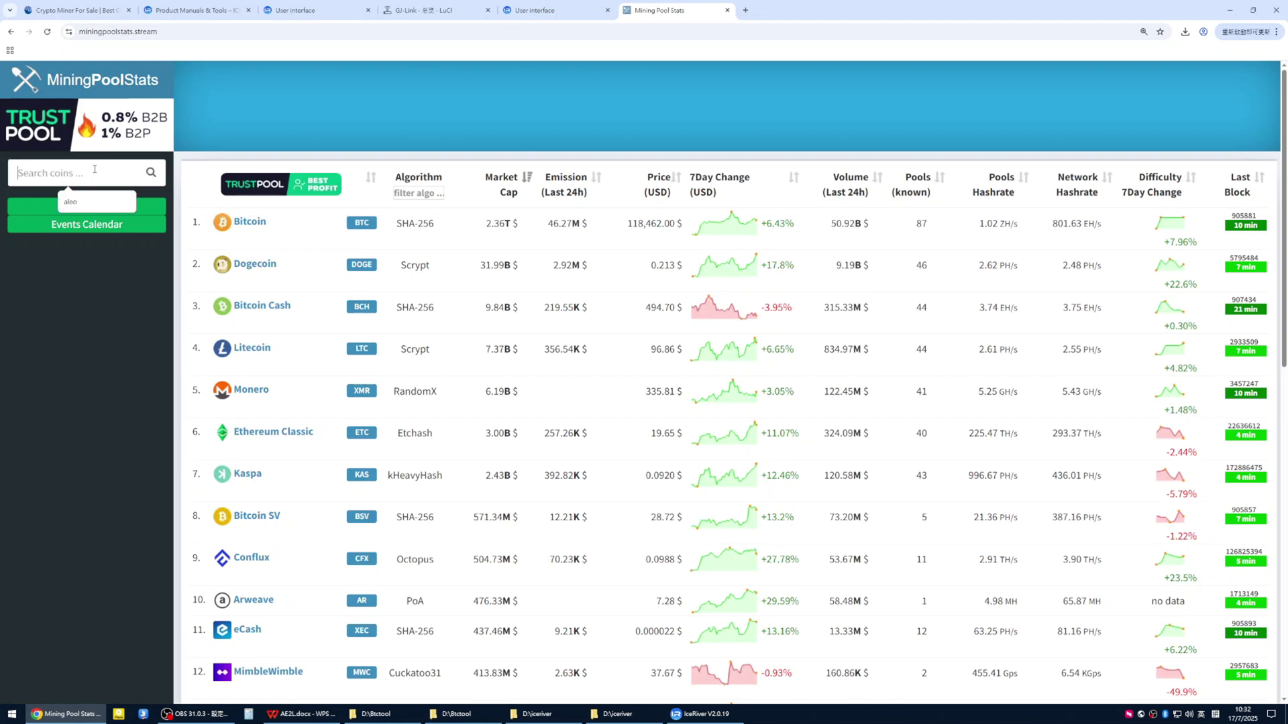
type("aleo")
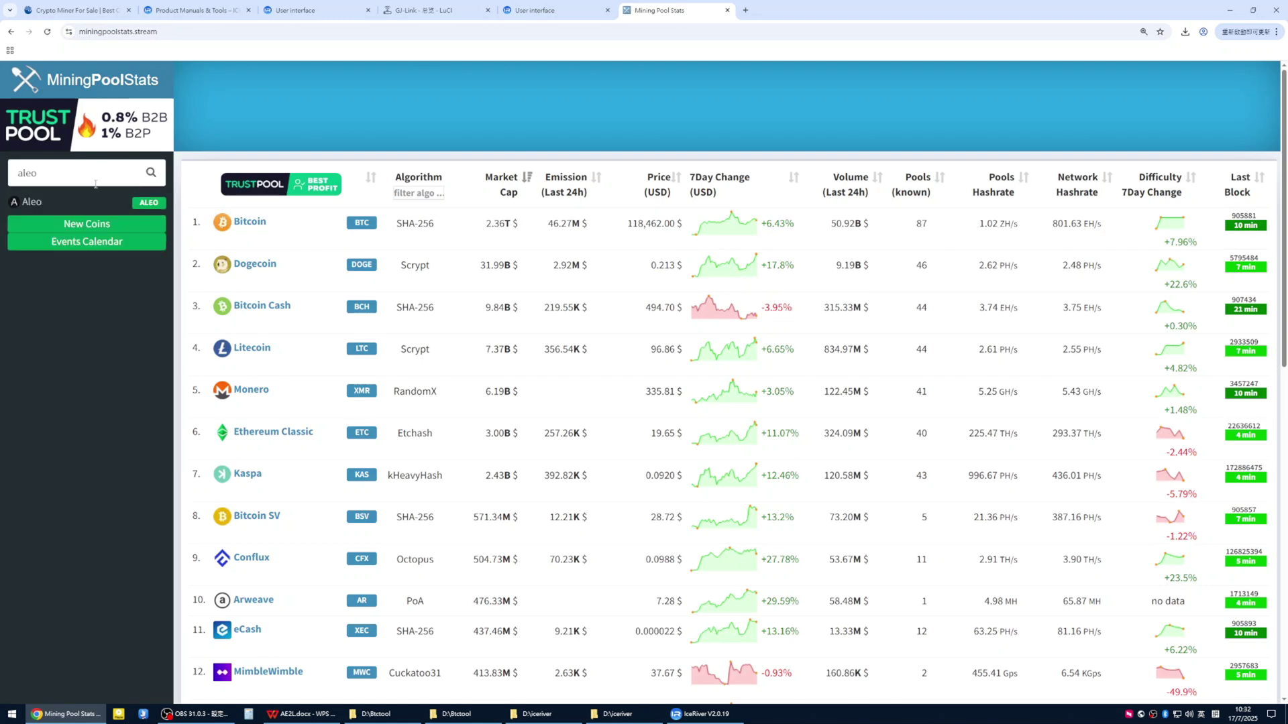
left_click(88, 197)
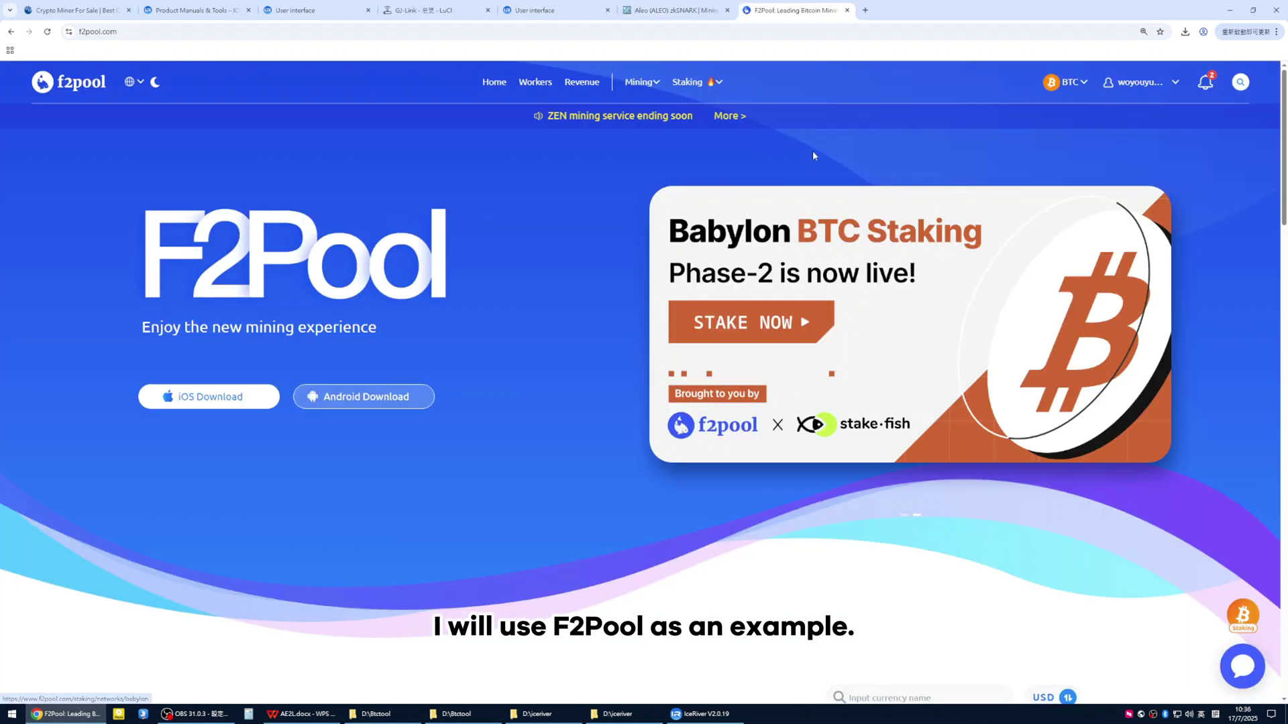
Switch F2Pool's currency to ALEO and open its Home page
left_click(1066, 82)
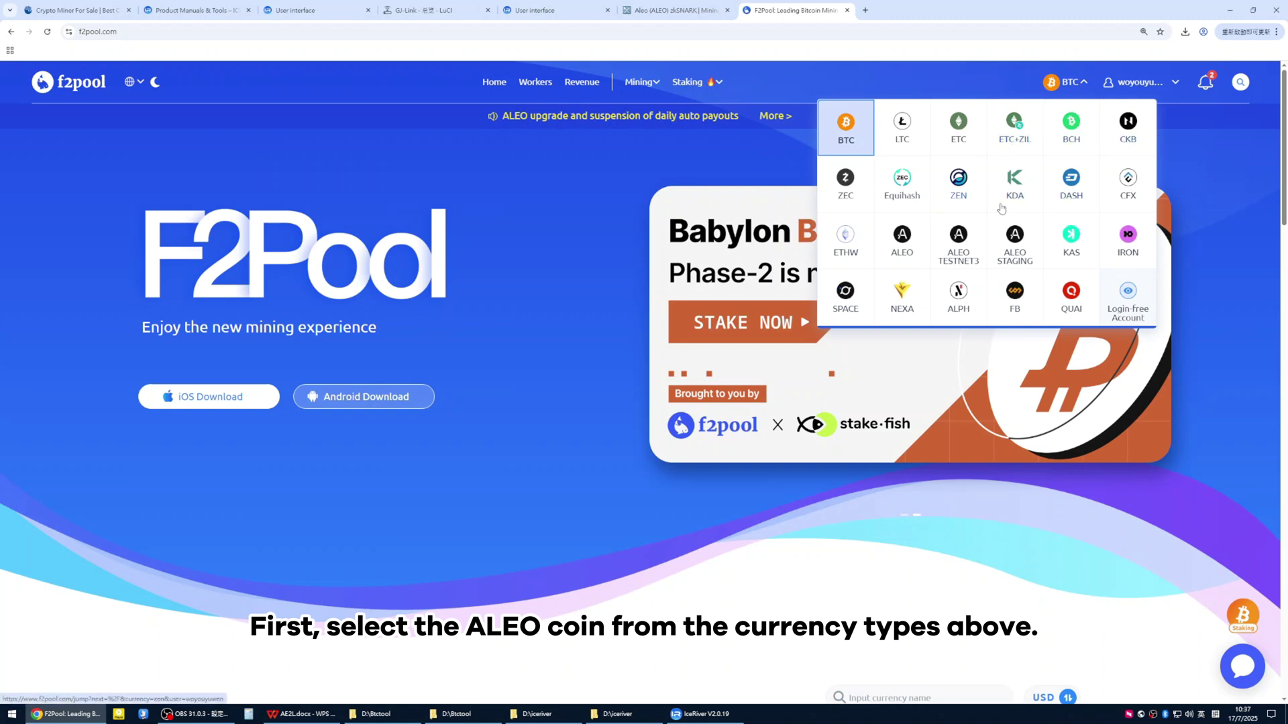
left_click(904, 246)
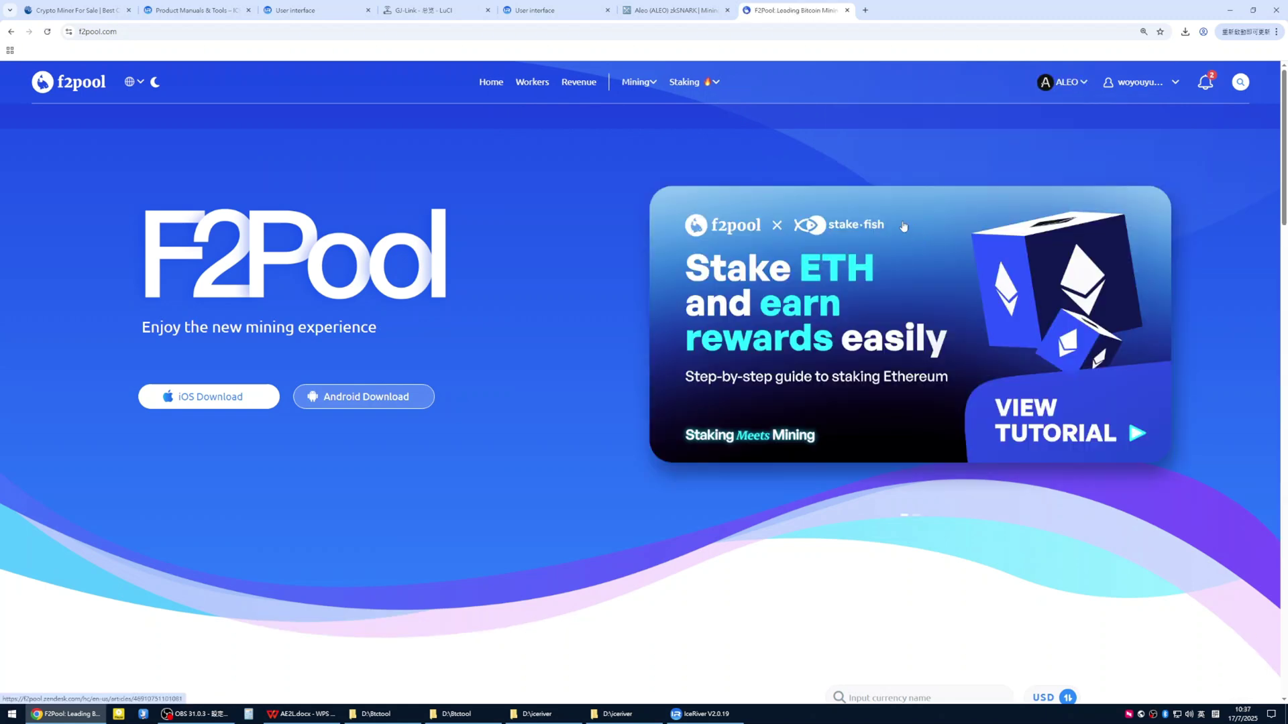
left_click(494, 88)
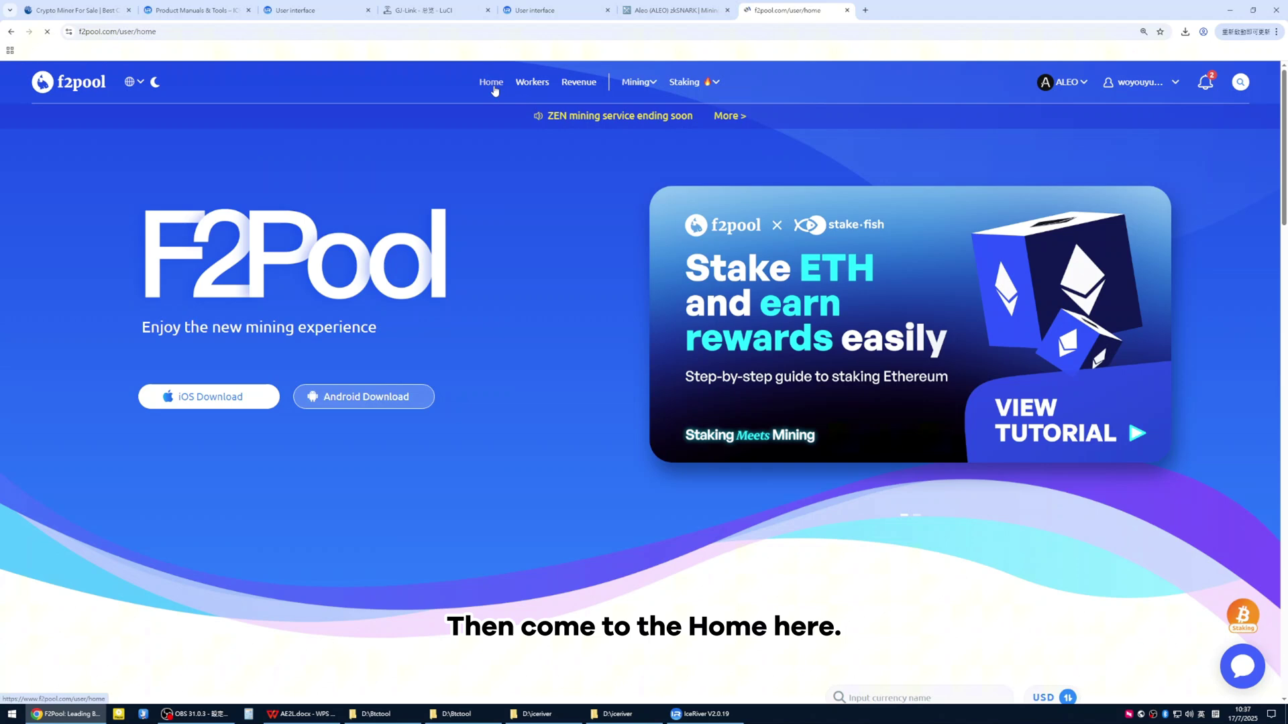
Locate the stratum+tcp://aleo.f2pool.com:4400 pool URL marked For IceRiver
scroll(529, 351, "down", 15)
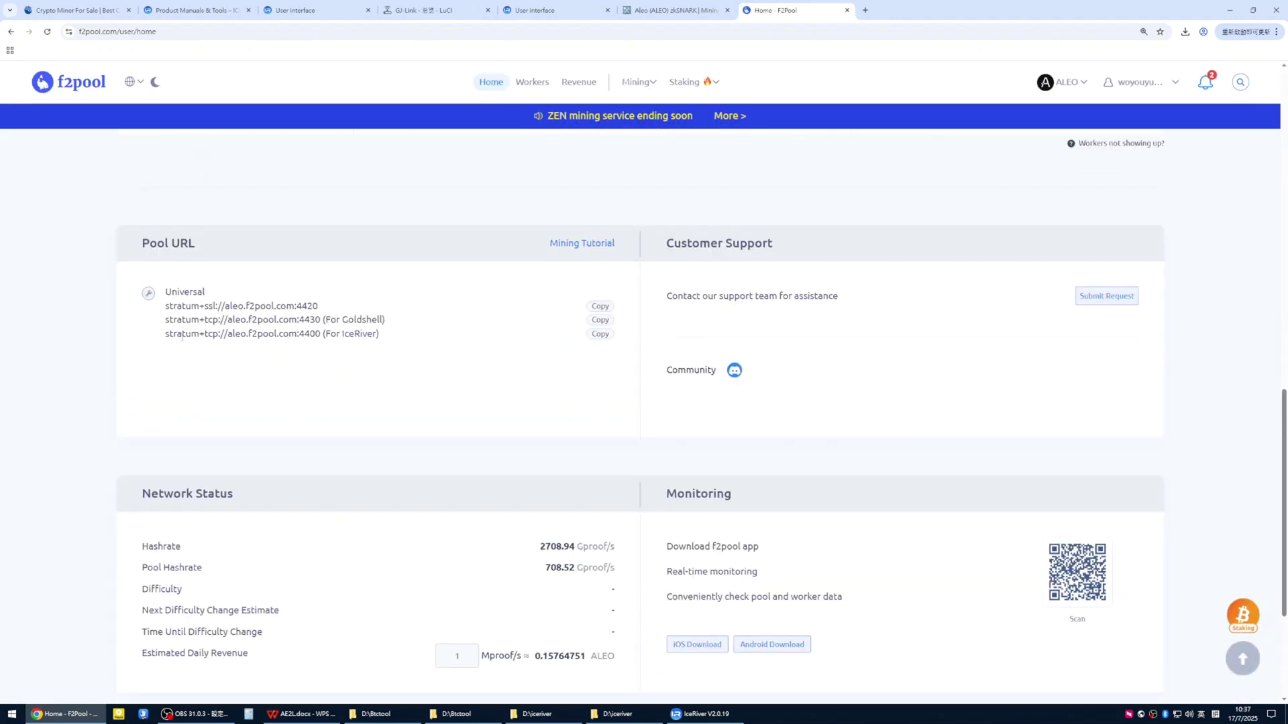
left_click_drag(166, 335, 411, 336)
left_click(325, 336)
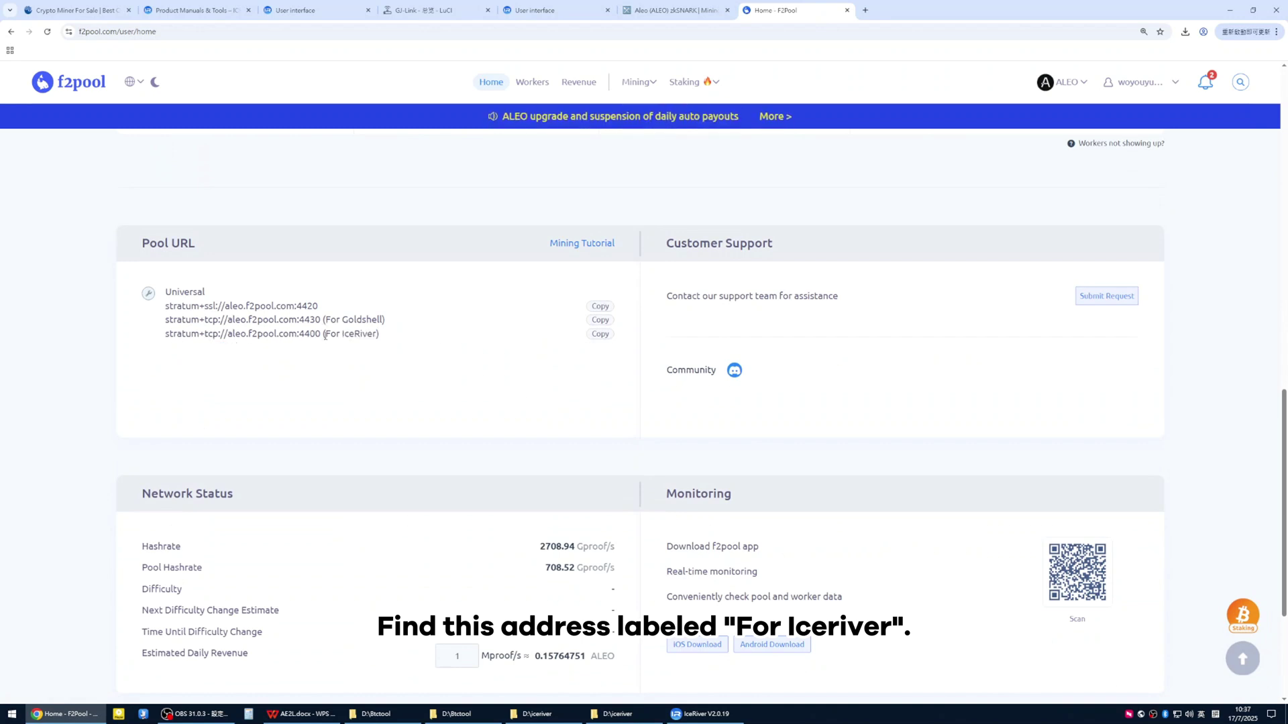
left_click_drag(325, 336, 411, 342)
left_click(470, 342)
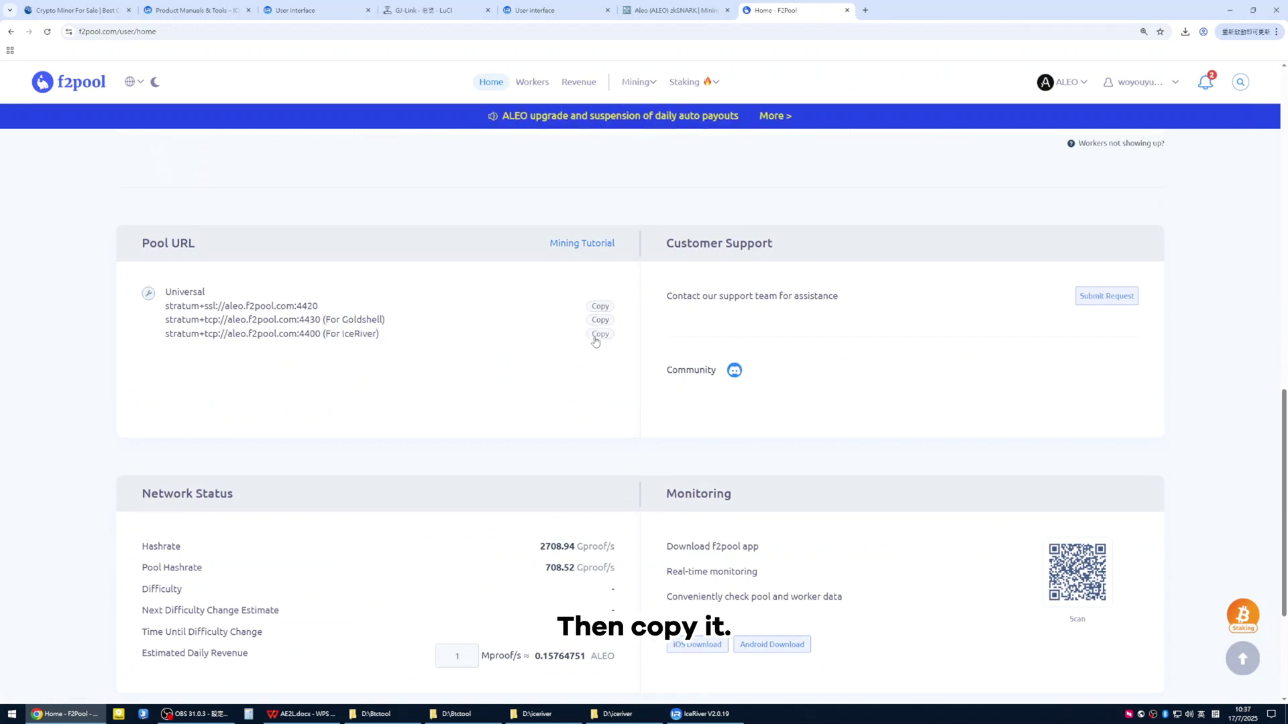
Copy F2Pool's IceRiver pool URL and open the miner's Mining Settings
left_click(595, 337)
left_click(536, 10)
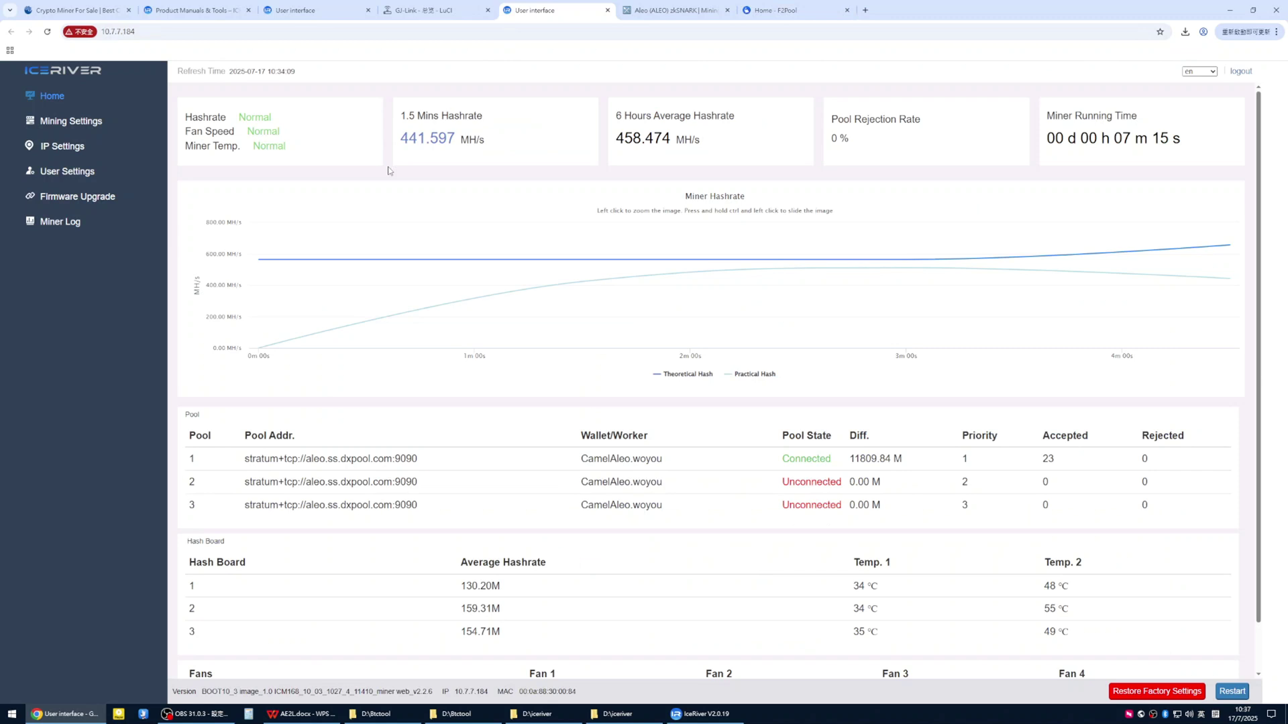
left_click(141, 126)
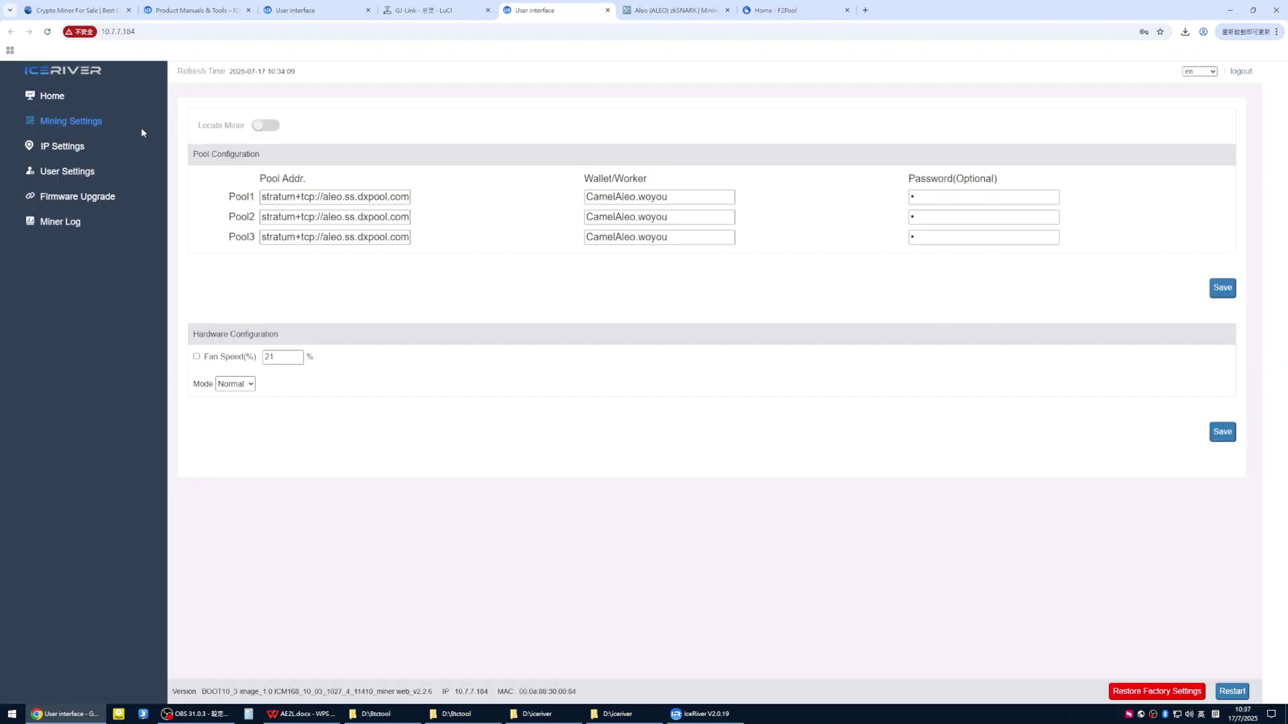
Replace the Pool1, Pool2 and Pool3 addresses with stratum+tcp://aleo.f2pool.com:4400
left_click(346, 197)
key("ctrl+a")
key("ctrl+v")
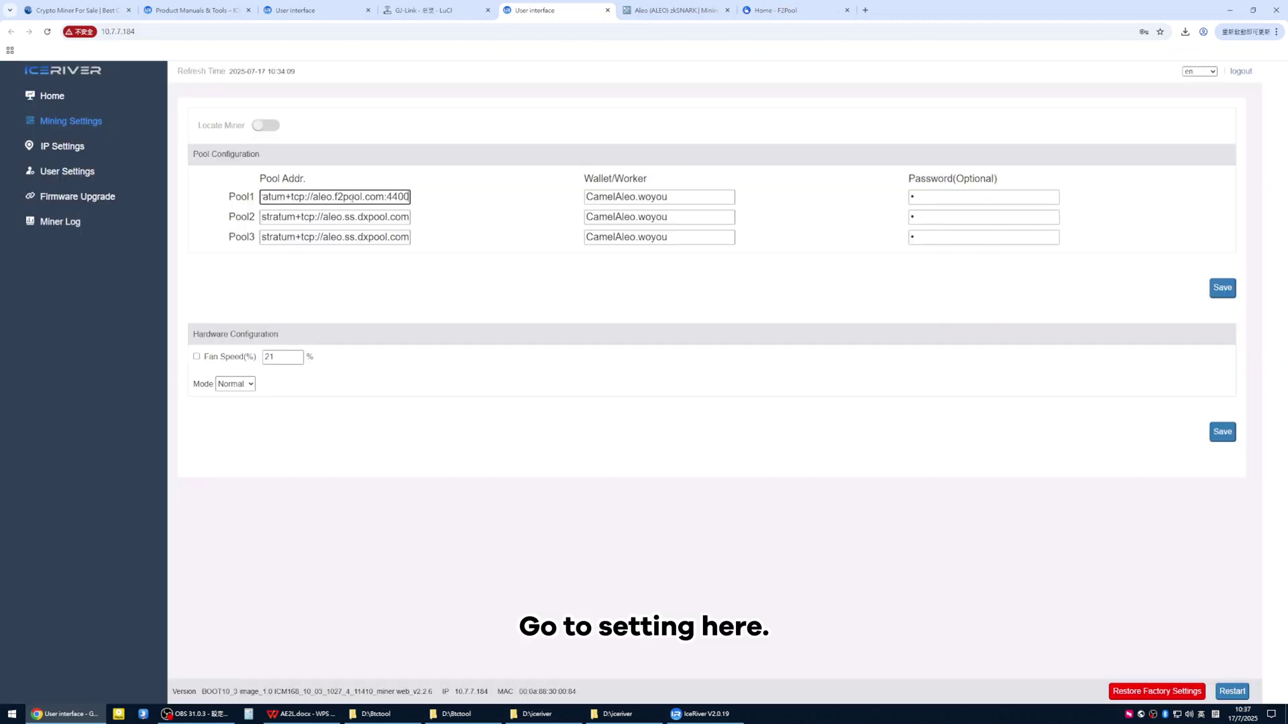
left_click(347, 217)
key("ctrl+a")
key("ctrl+v")
left_click(346, 236)
key("ctrl+a")
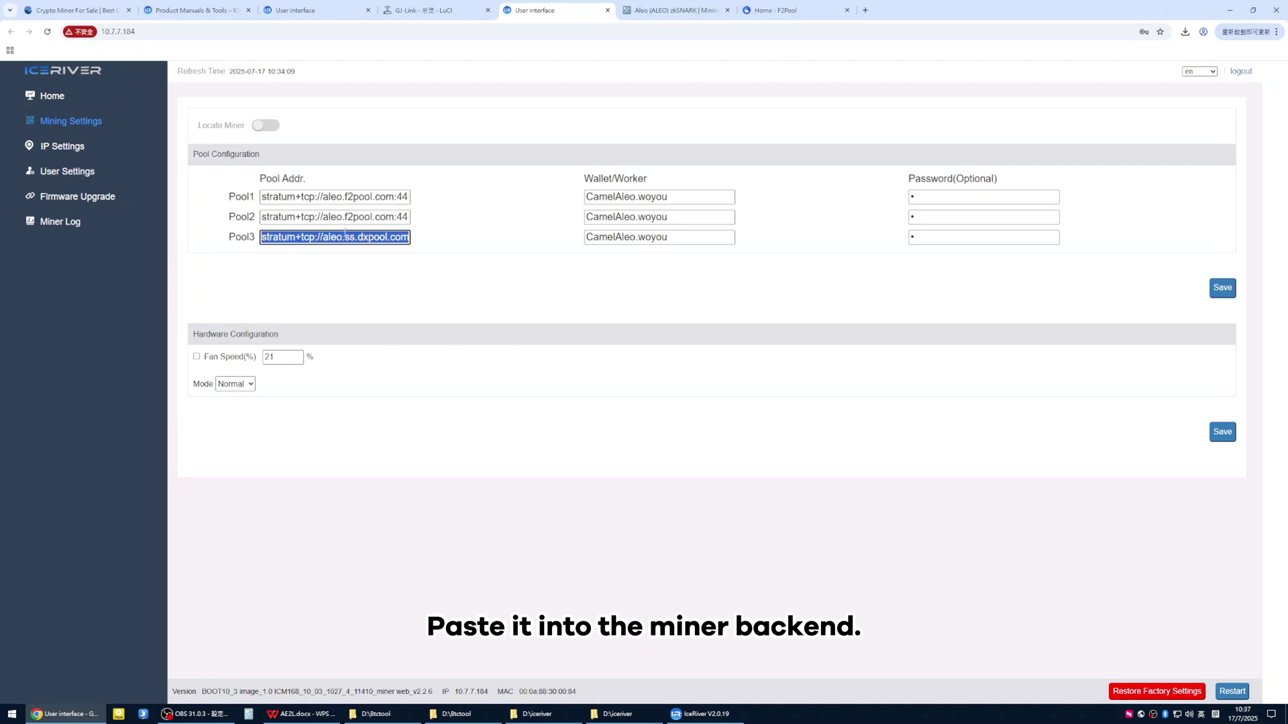
key("ctrl+v")
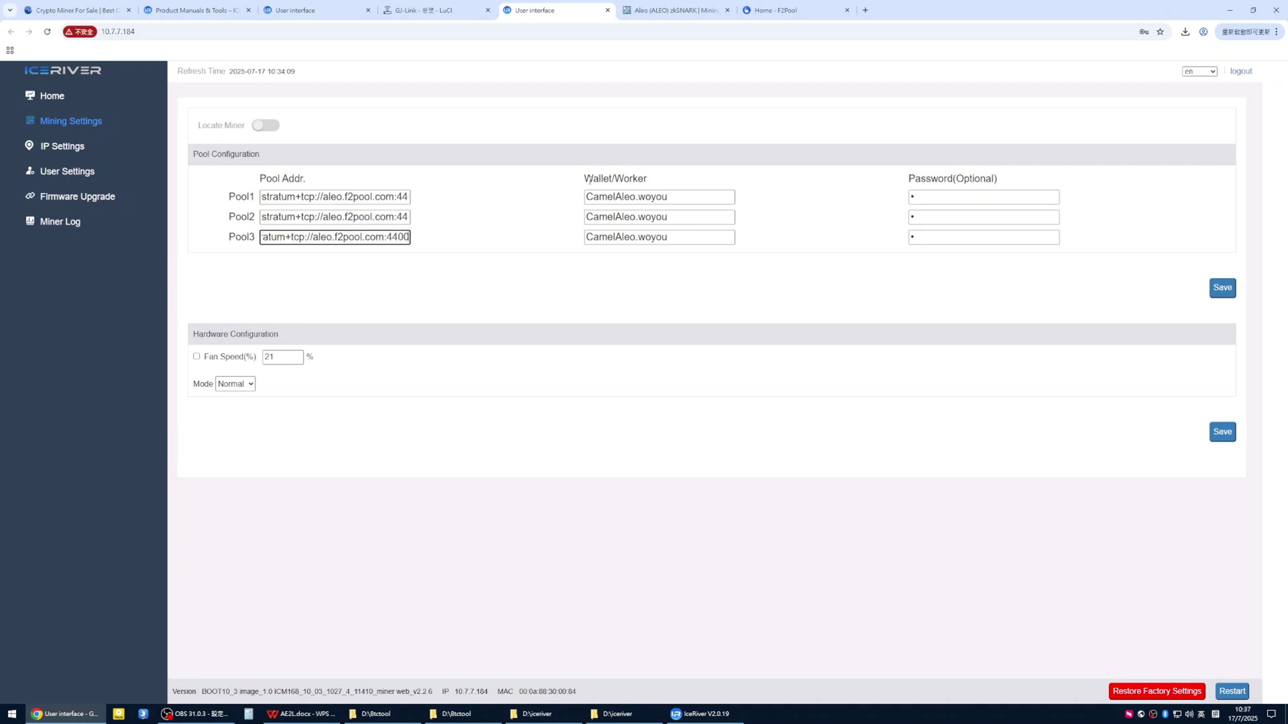
left_click_drag(590, 179, 657, 182)
Copy the mining account name from F2Pool's Account Settings page
left_click(778, 10)
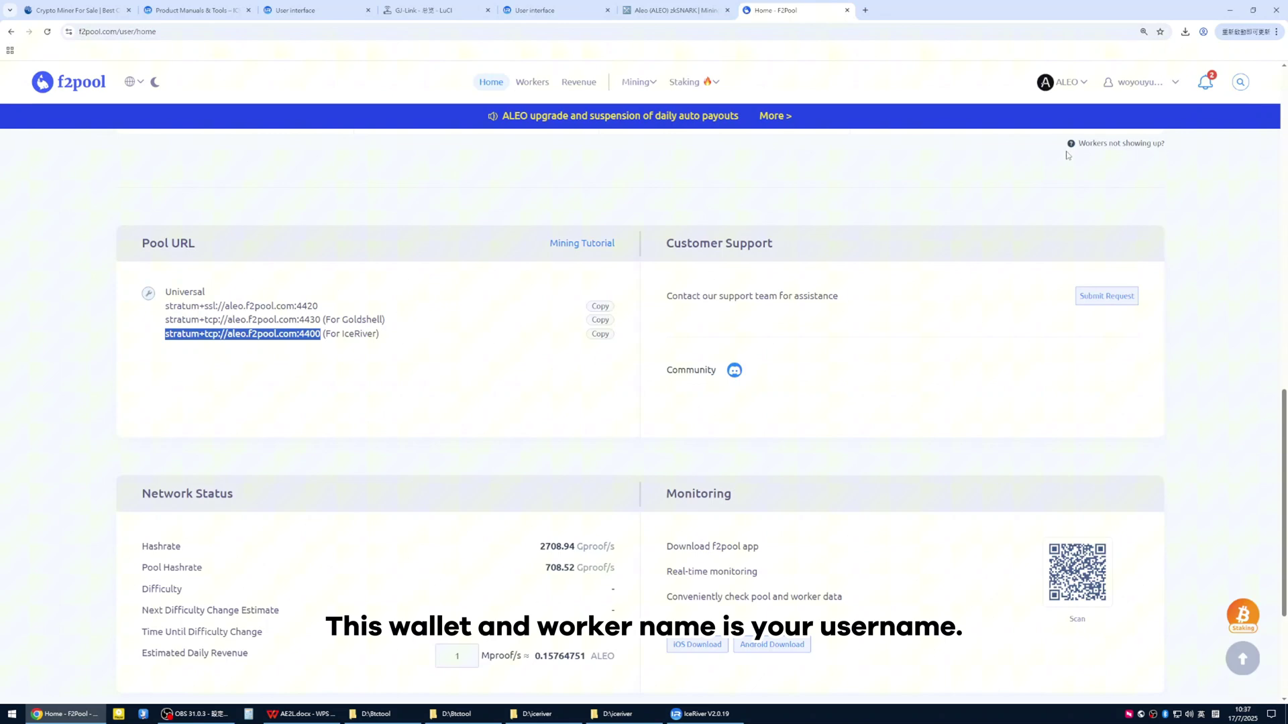
mouse_move(1137, 83)
left_click(1100, 185)
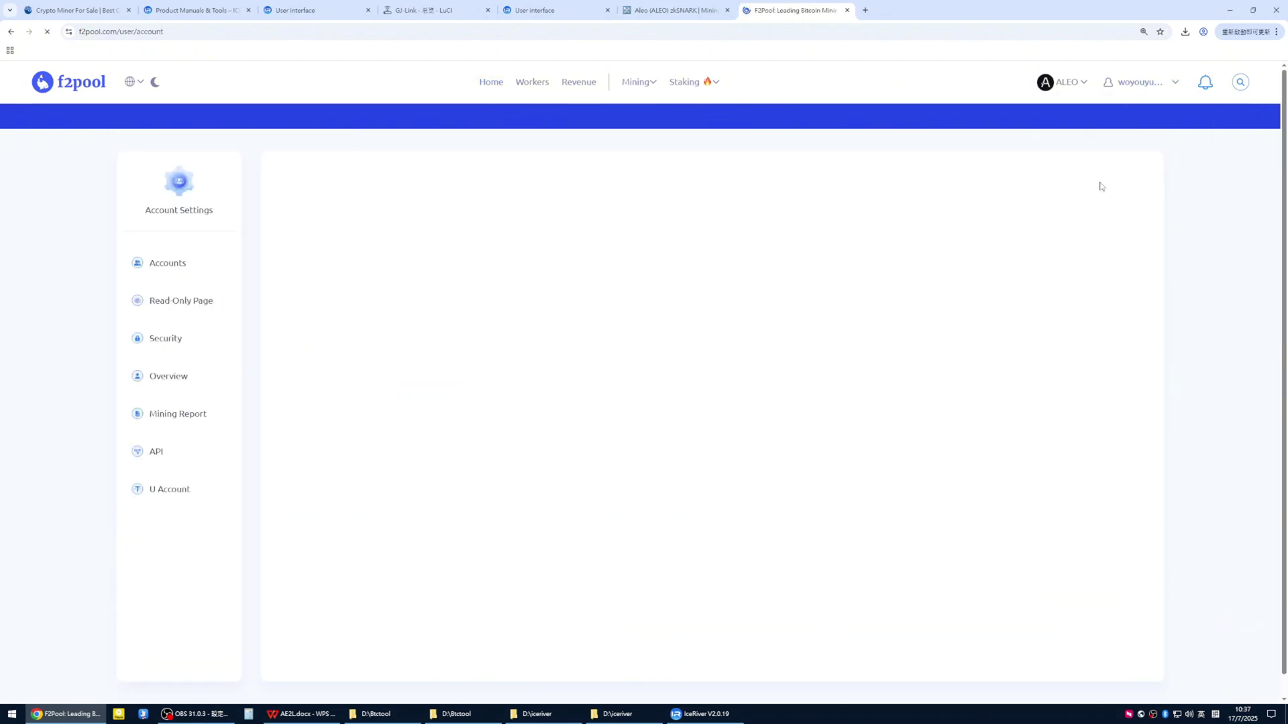
left_click_drag(325, 265, 384, 271)
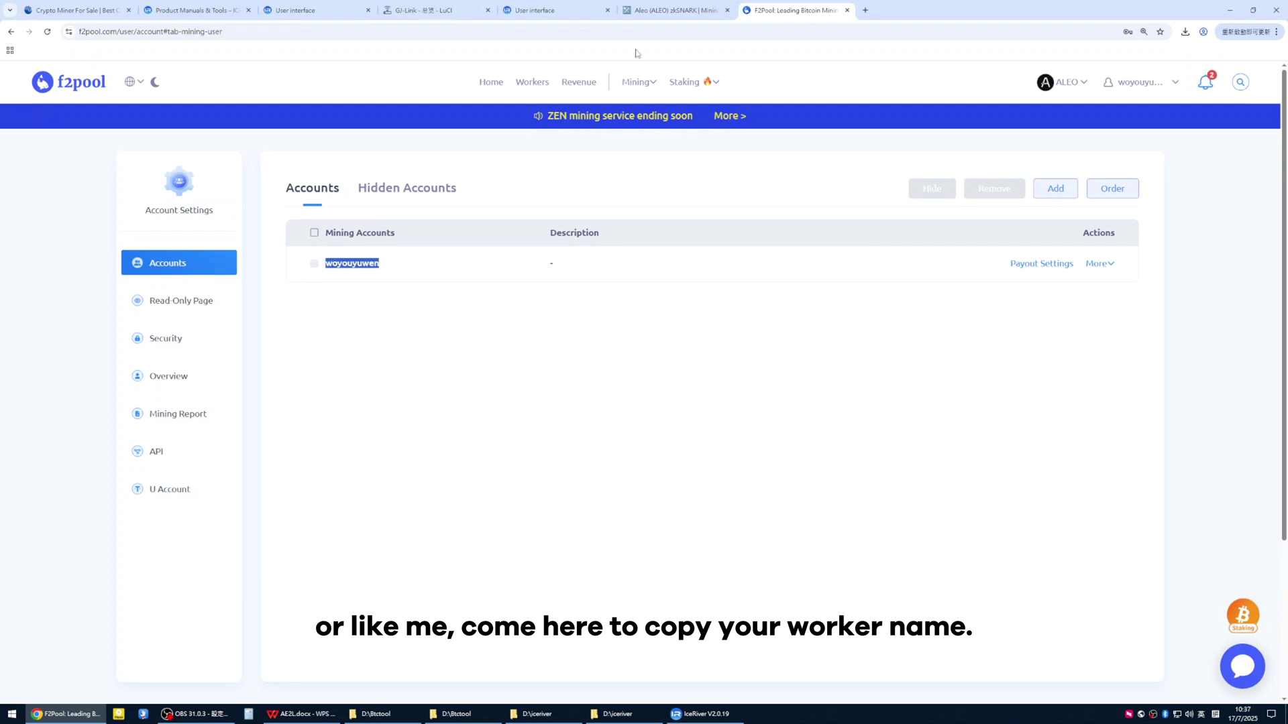
left_click(674, 10)
Set Pool1–3 Wallet/Worker to the F2Pool account name plus '.woyou'
left_click(556, 10)
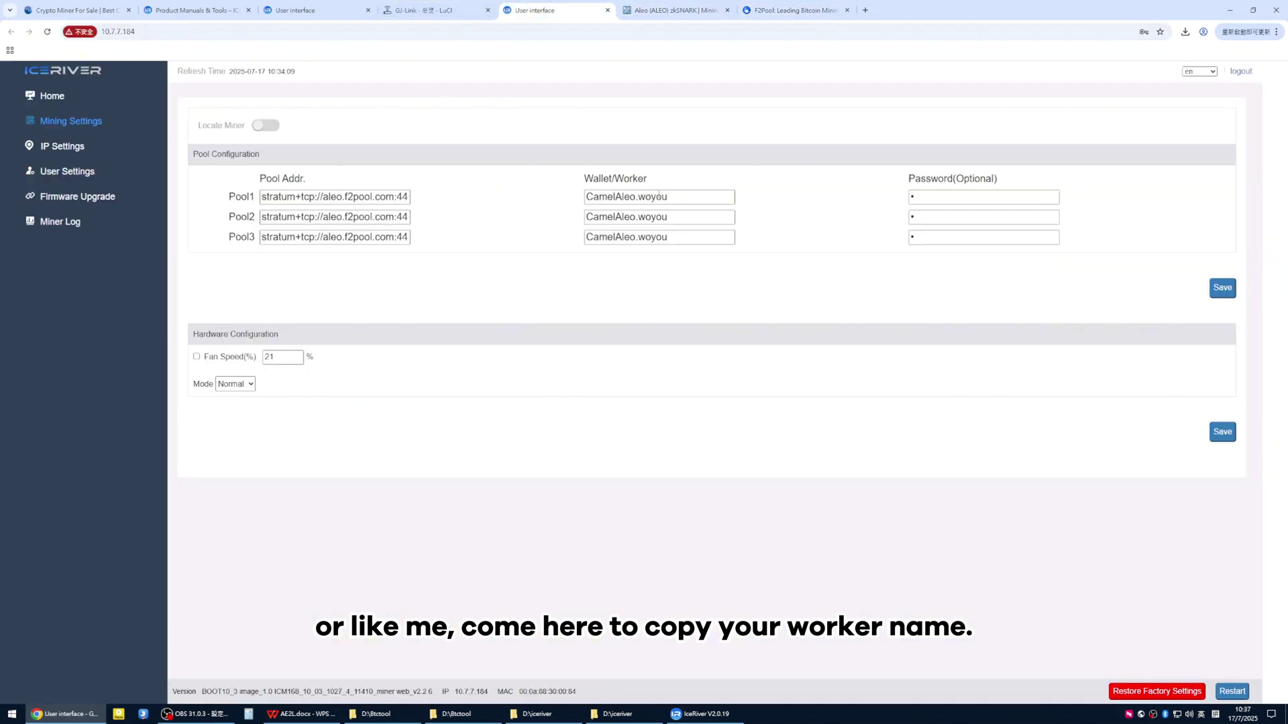
triple_click(658, 196)
key("ctrl+v")
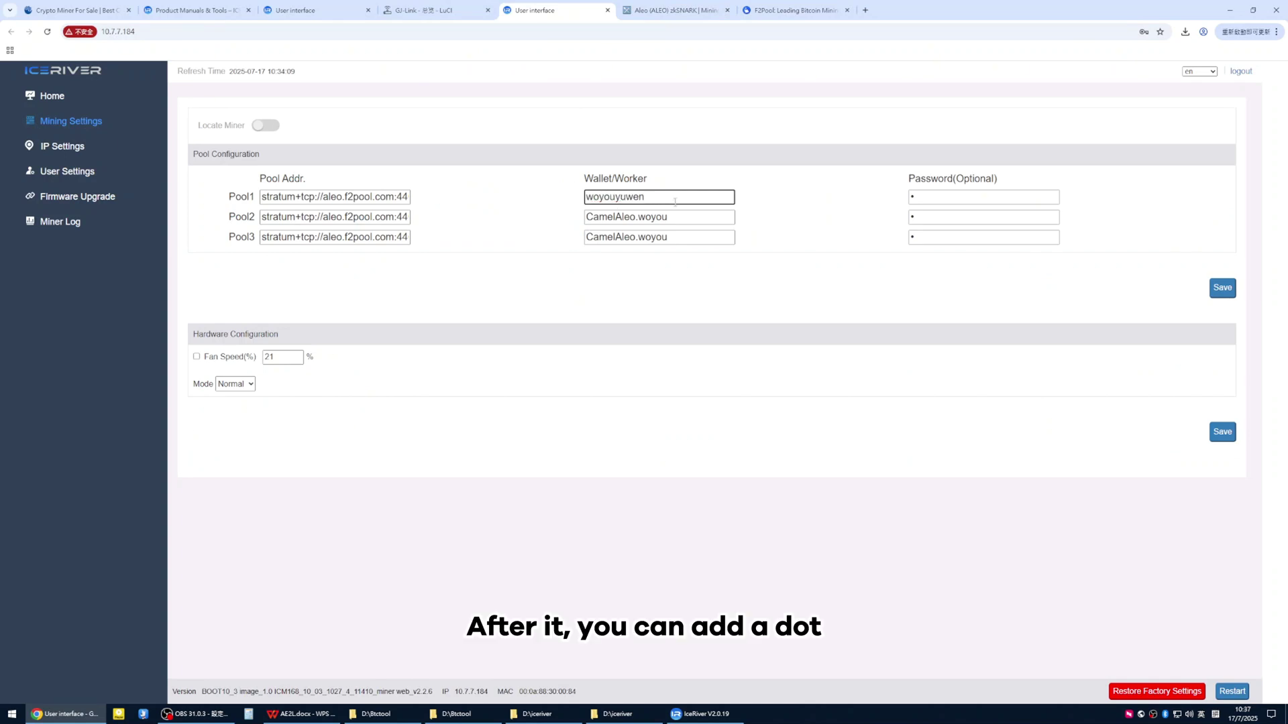
type(".woy")
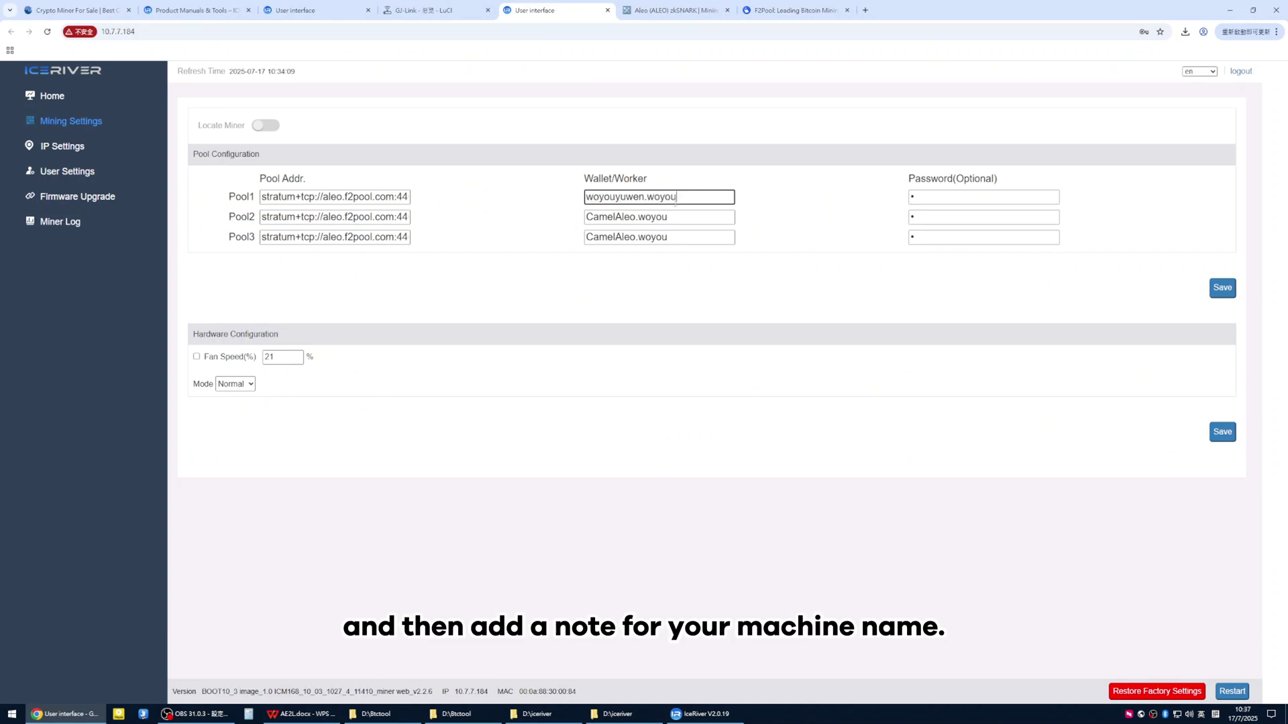
type("ou")
left_click_drag(691, 199, 570, 206)
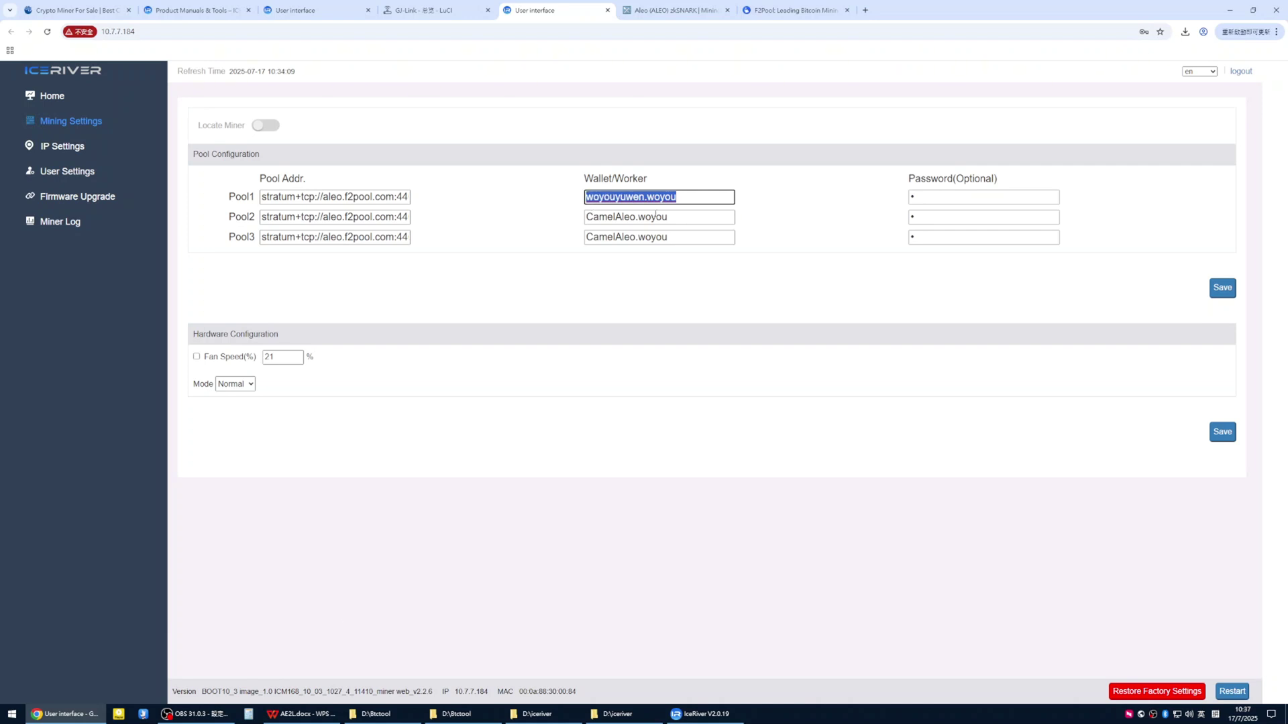
key("ctrl+c")
key("ctrl+v")
left_click_drag(706, 222, 540, 239)
key("ctrl+v")
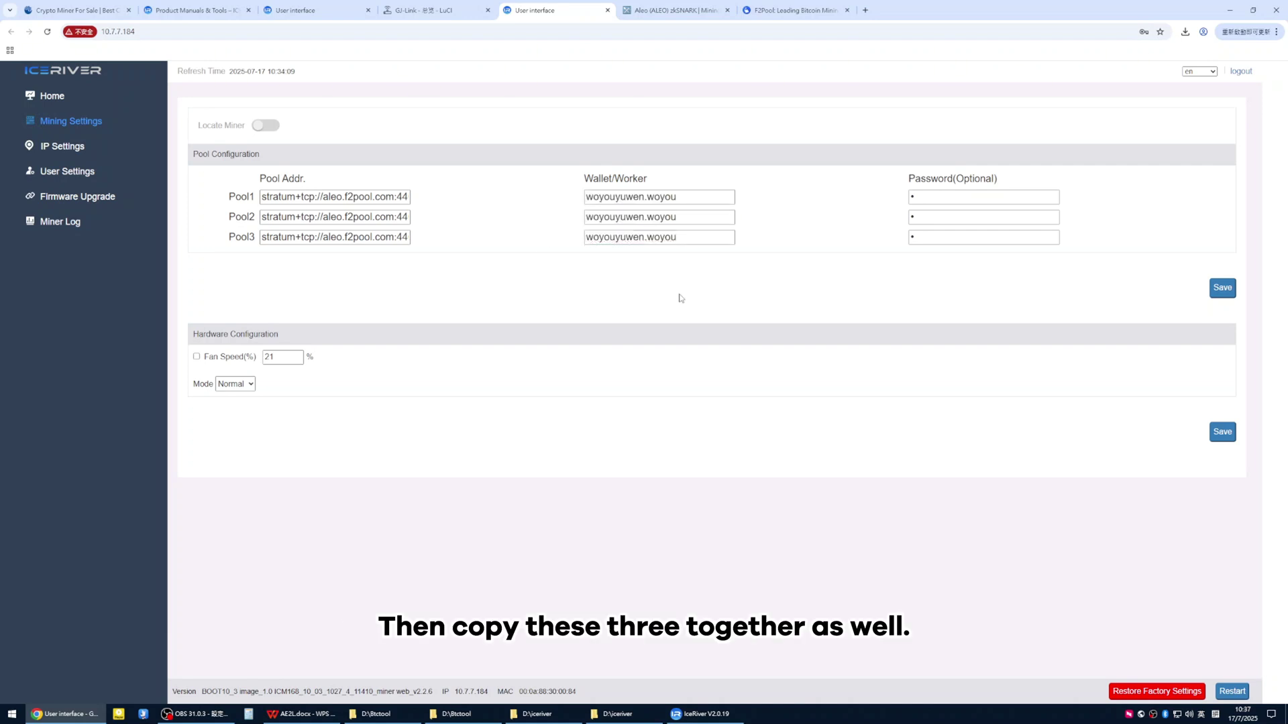
Fill in the three pool passwords and save the pool configuration
left_click(922, 200)
left_click(922, 217)
left_click(922, 236)
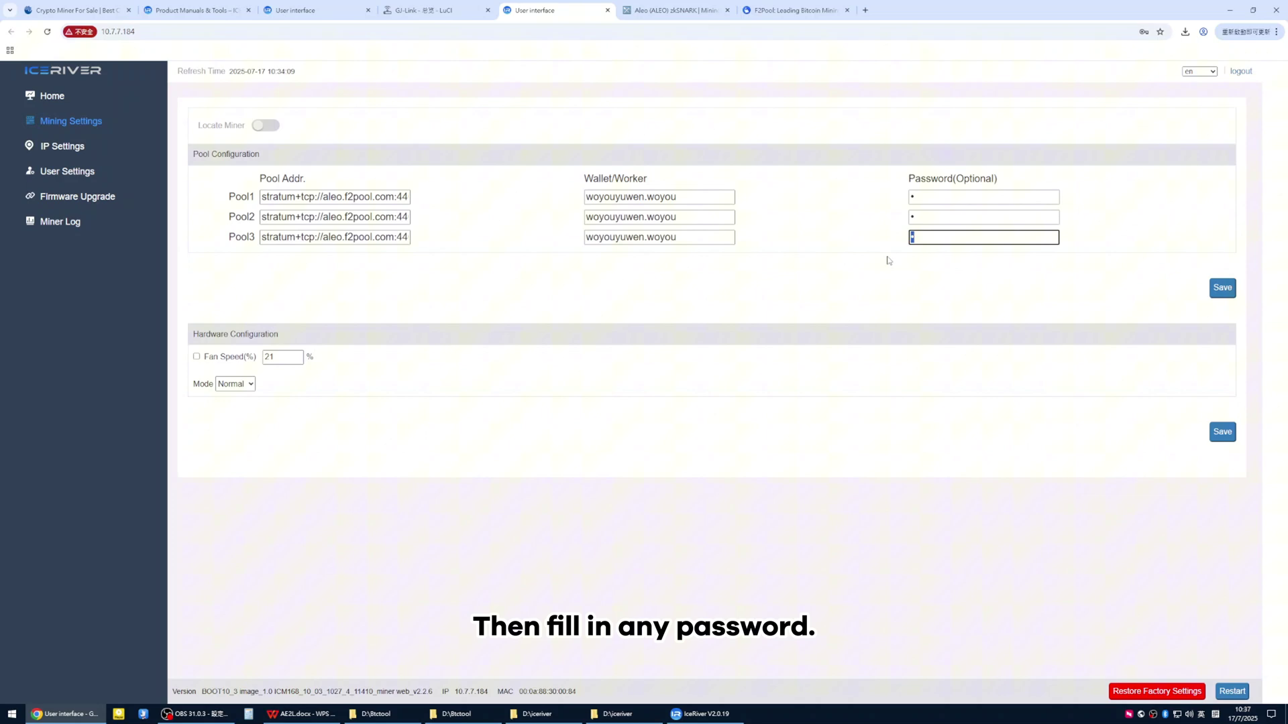
left_click(1213, 296)
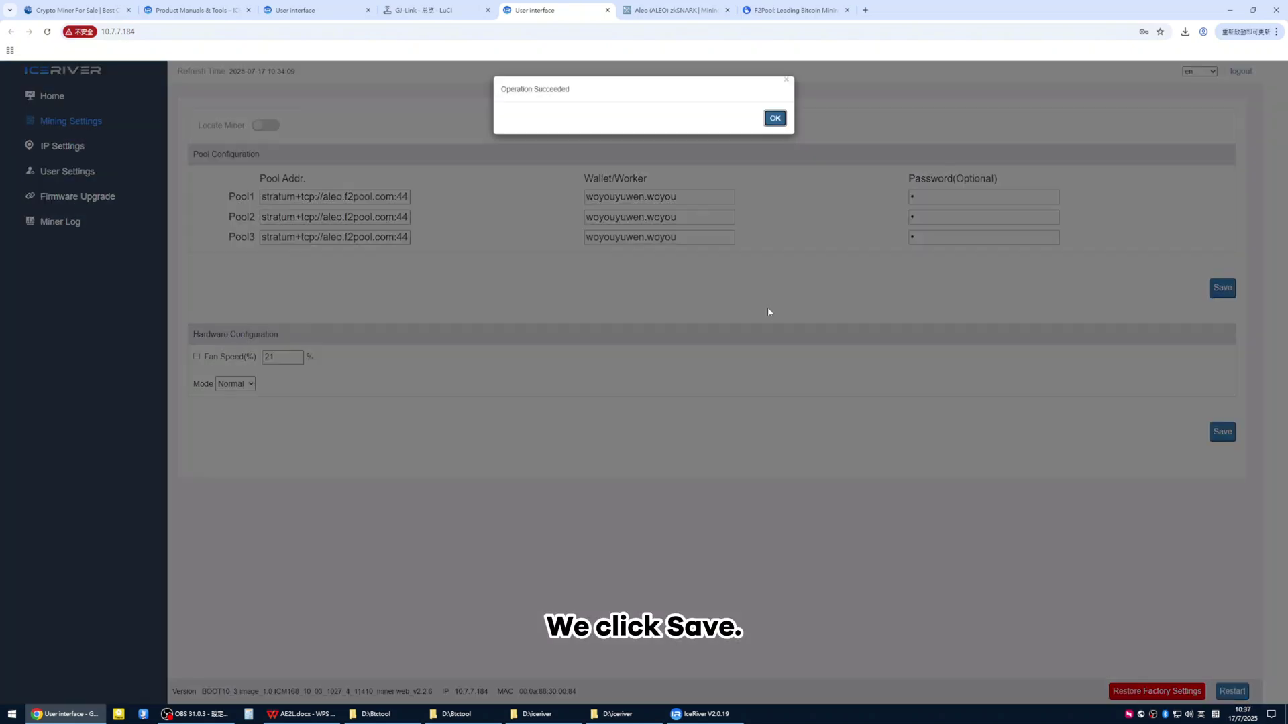
Set a manual fan speed of 100% instead of 21%, then return to the Home dashboard
left_click(775, 118)
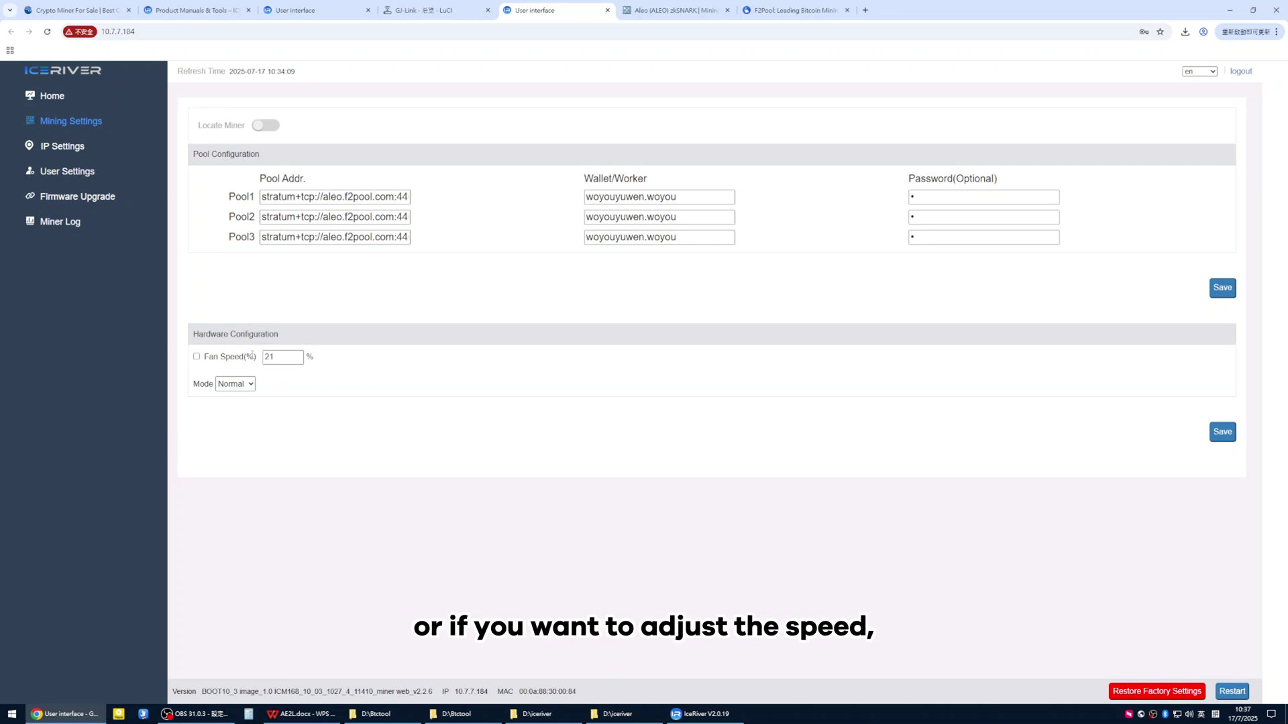
left_click_drag(283, 357, 269, 358)
type("100")
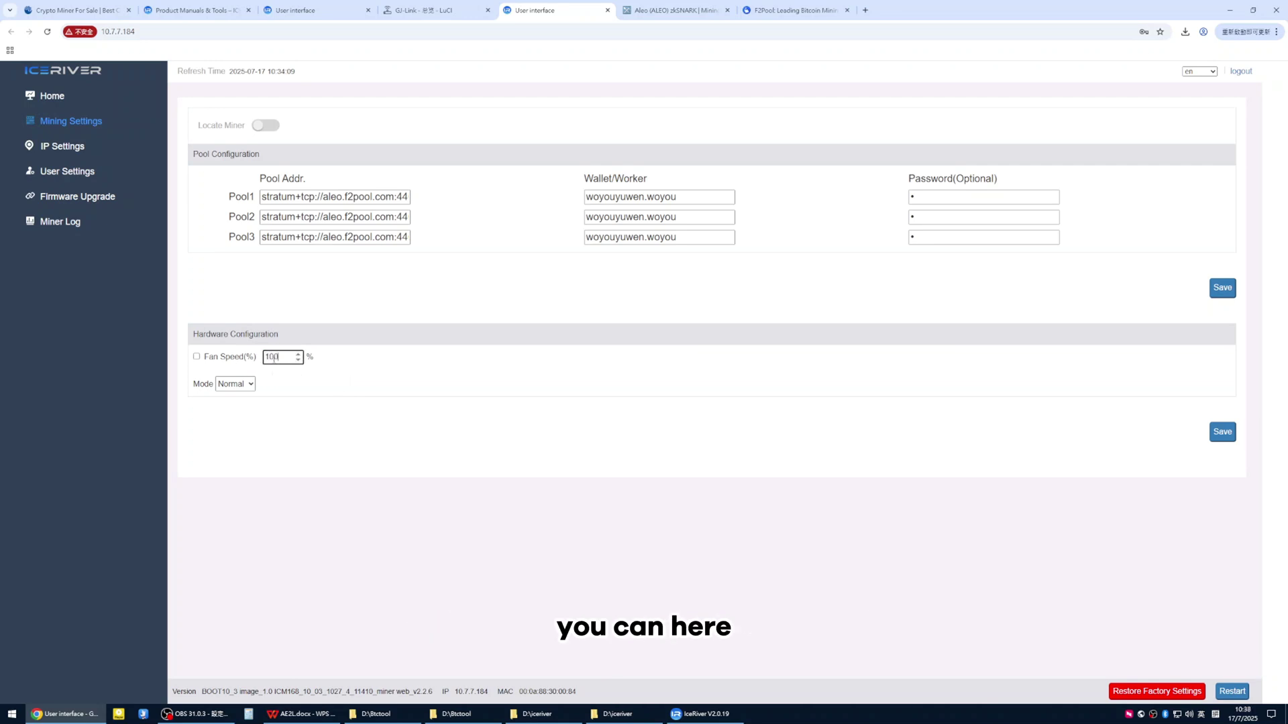
left_click(275, 400)
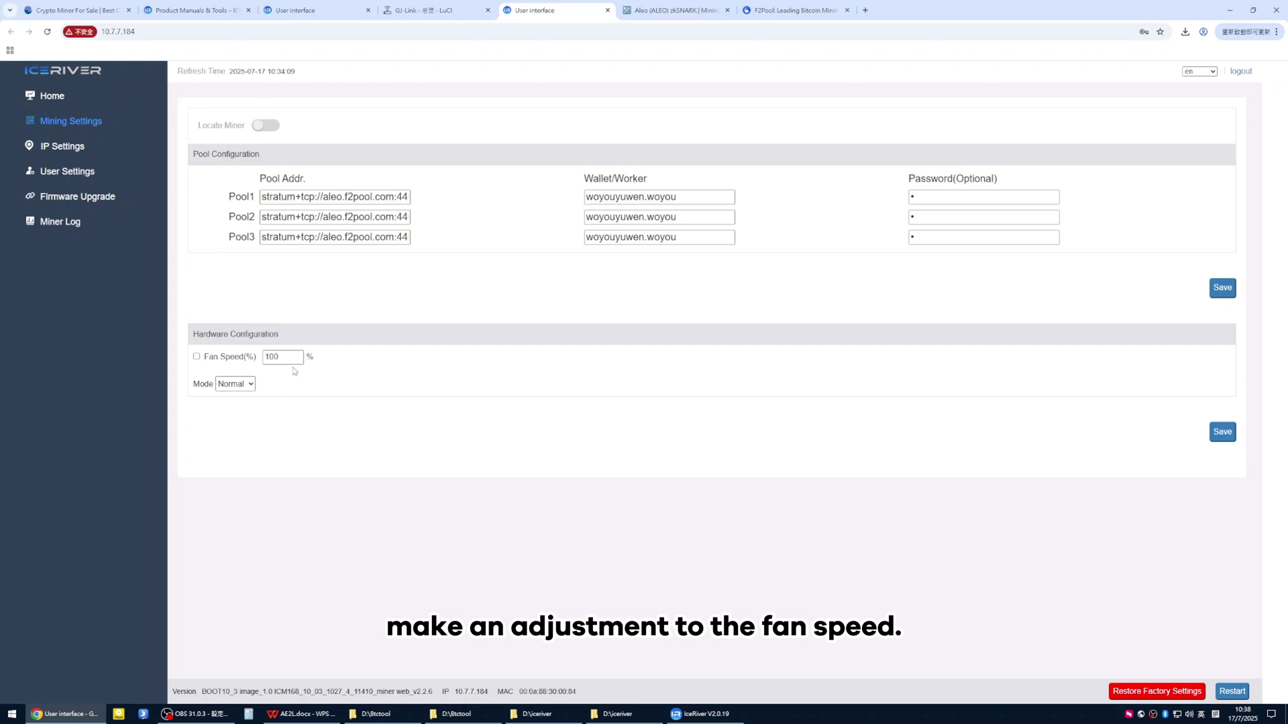
left_click(195, 357)
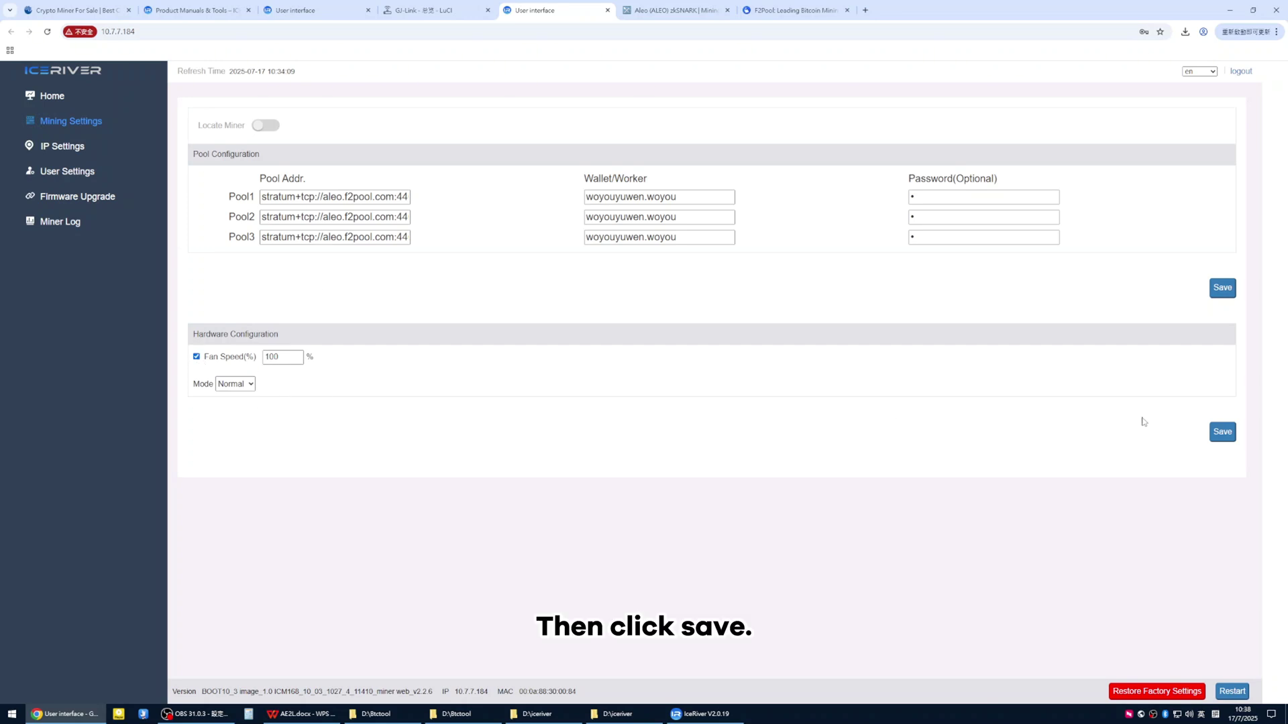
left_click(54, 98)
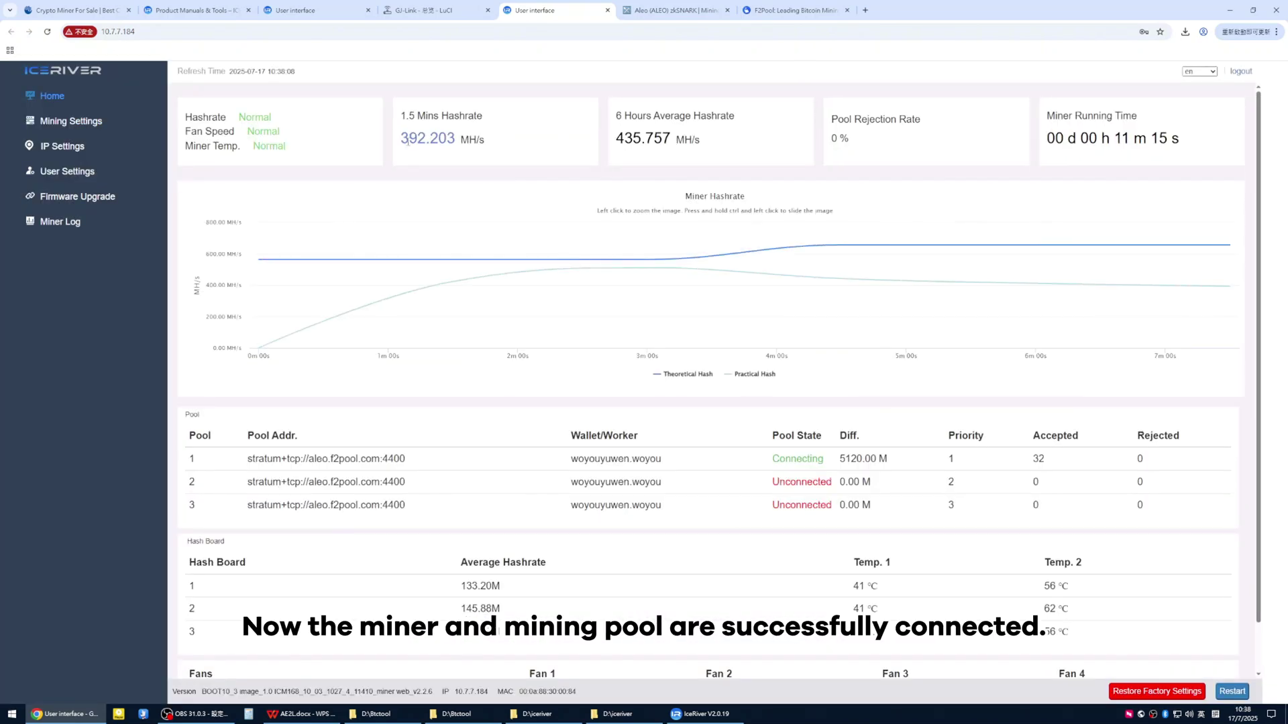
left_click_drag(423, 138, 574, 149)
left_click(590, 149)
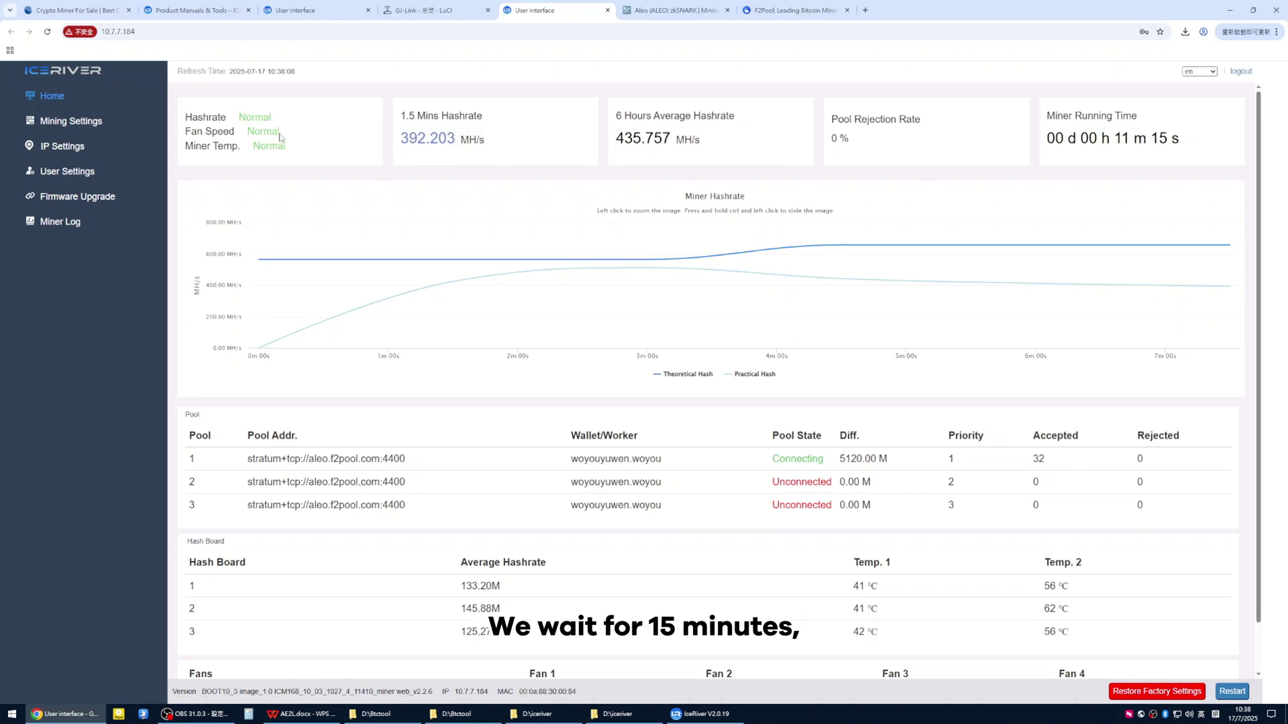
left_click_drag(271, 117, 286, 150)
left_click(305, 155)
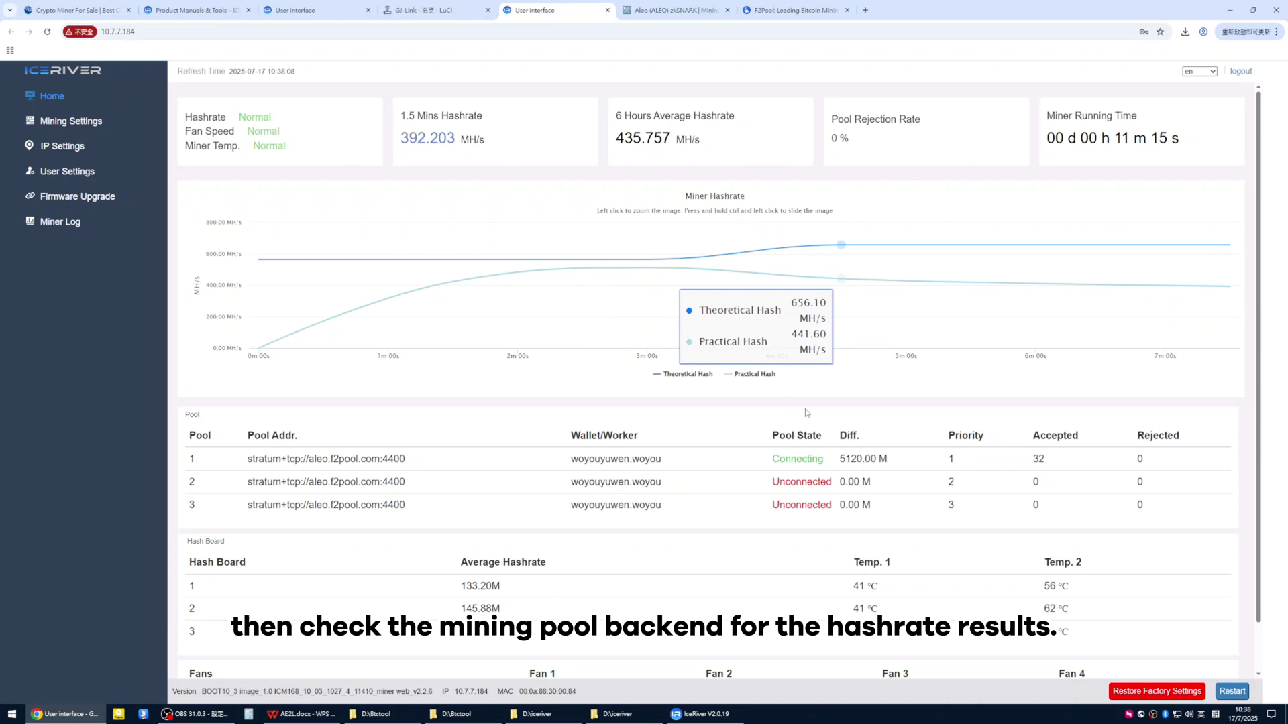